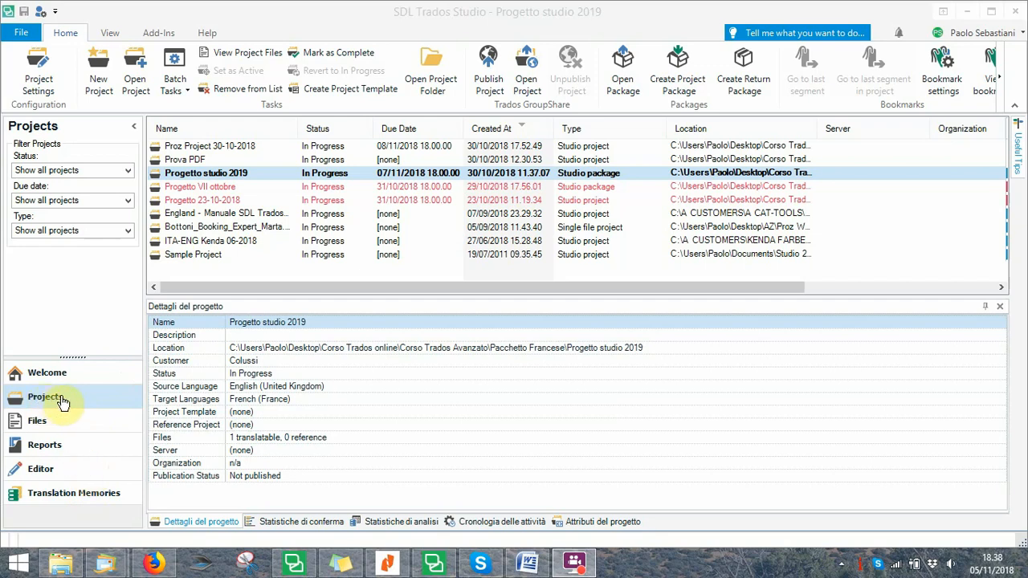
Step: Start a new project and name it "Project Sample"
{"action": "left_click", "coordinate": [97, 69]}
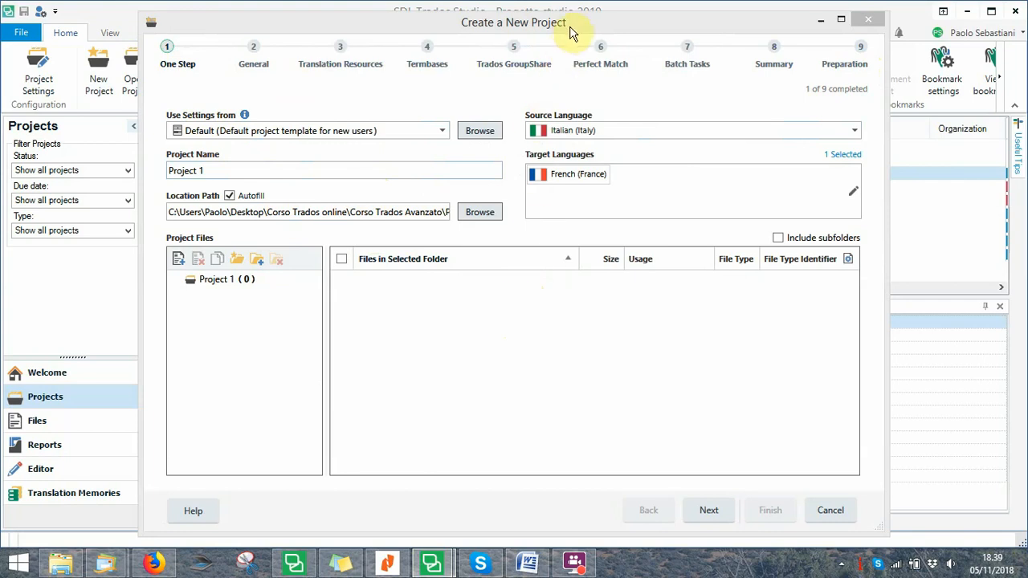
{"action": "mouse_move", "coordinate": [569, 31]}
{"action": "left_mouse_down"}
{"action": "mouse_move", "coordinate": [572, 40]}
{"action": "mouse_move", "coordinate": [574, 31]}
{"action": "left_mouse_up"}
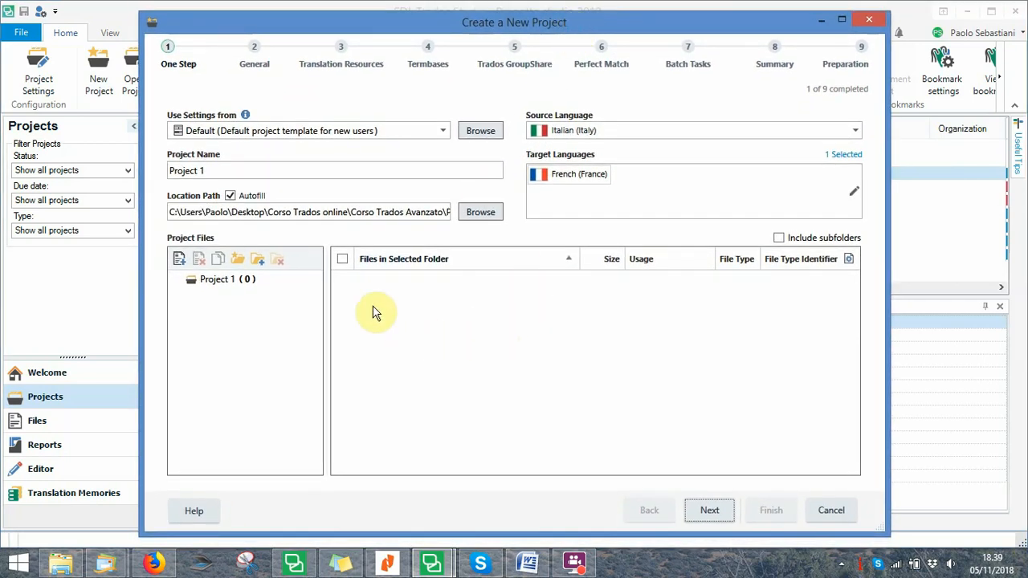
{"action": "left_click", "coordinate": [209, 166]}
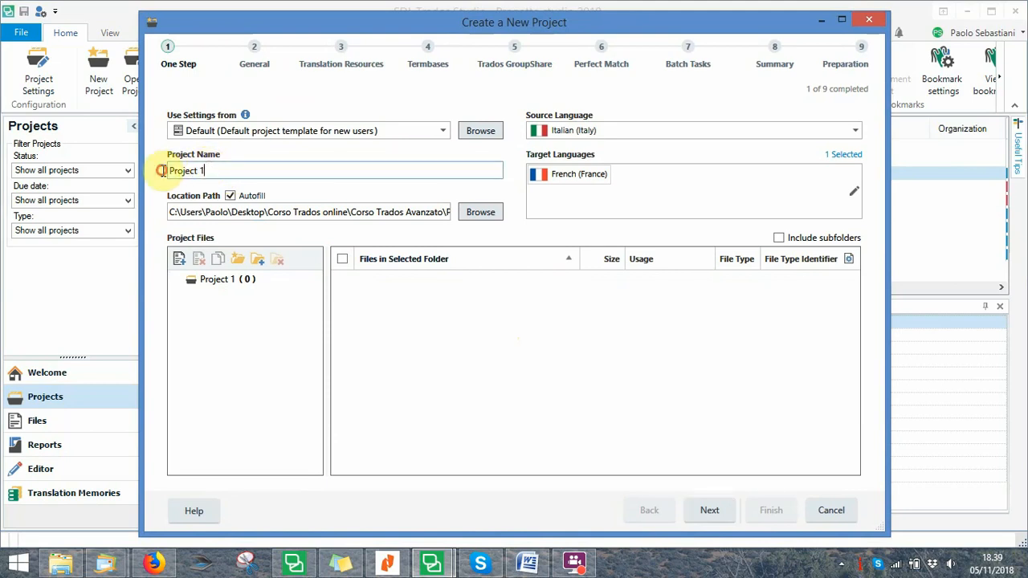
{"action": "left_click_drag", "start_coordinate": [212, 170], "coordinate": [166, 175]}
{"action": "type", "text": "Project"}
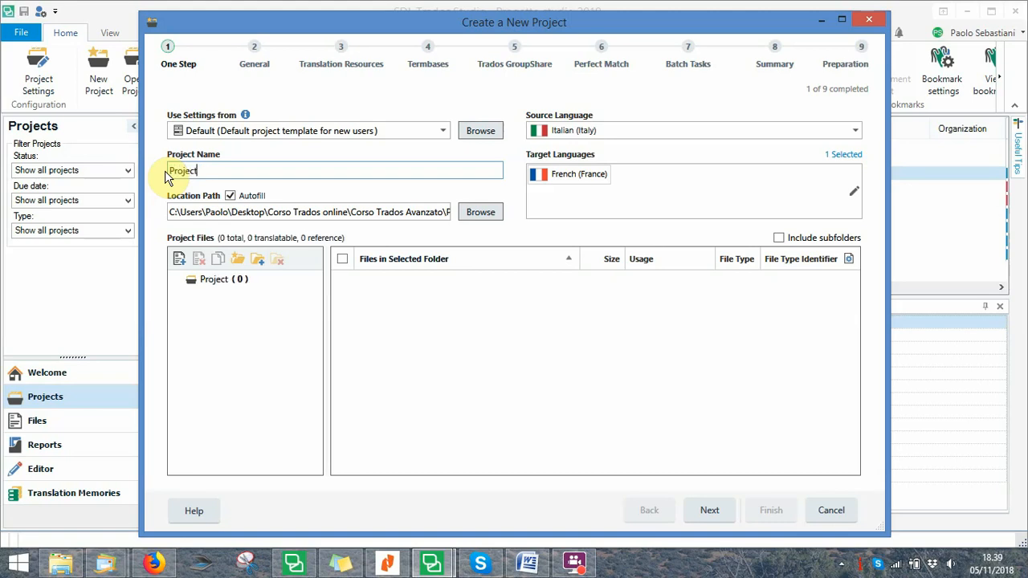
{"action": "type", "text": " Sample"}
Step: Set the project's location to the Proz Webinar 30-10-2018 folder
{"action": "left_click", "coordinate": [479, 216]}
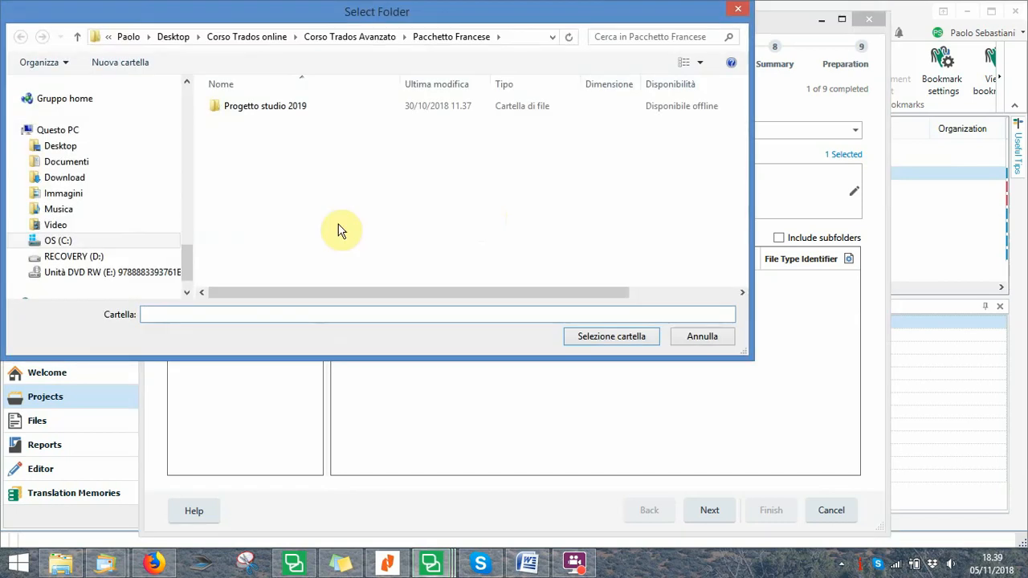
{"action": "left_click_drag", "start_coordinate": [186, 258], "coordinate": [187, 90]}
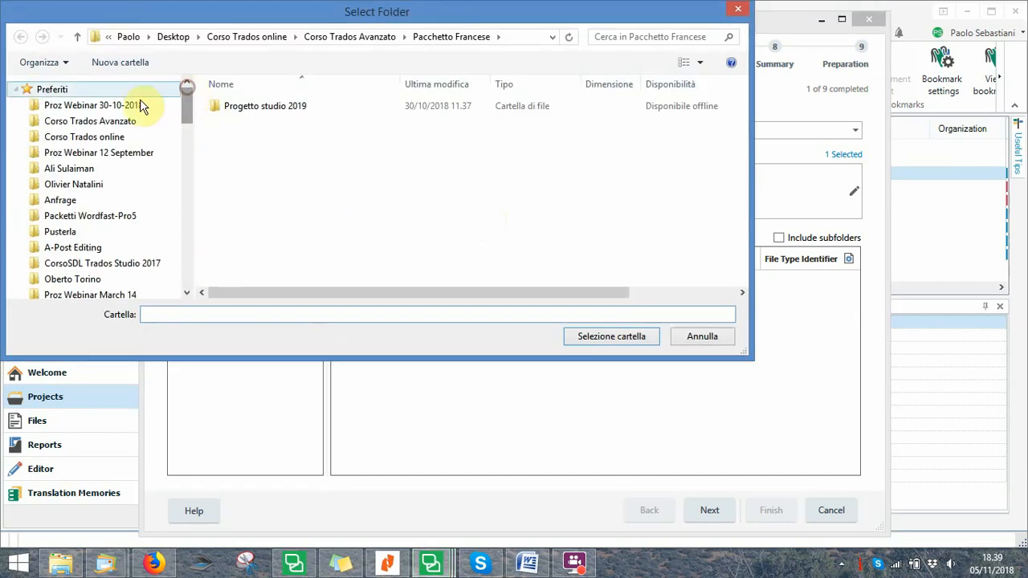
{"action": "left_click", "coordinate": [104, 109]}
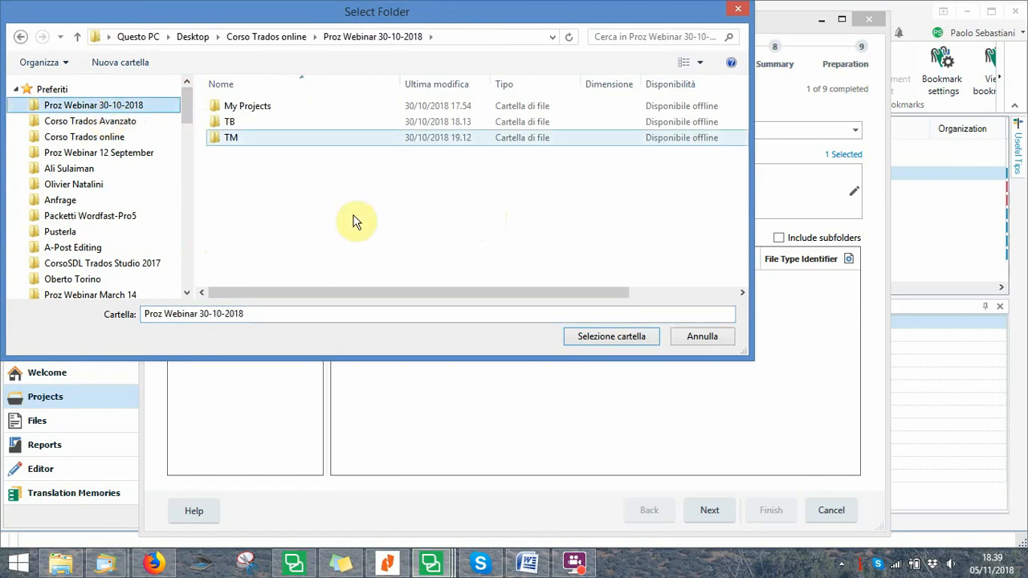
{"action": "left_click", "coordinate": [611, 337]}
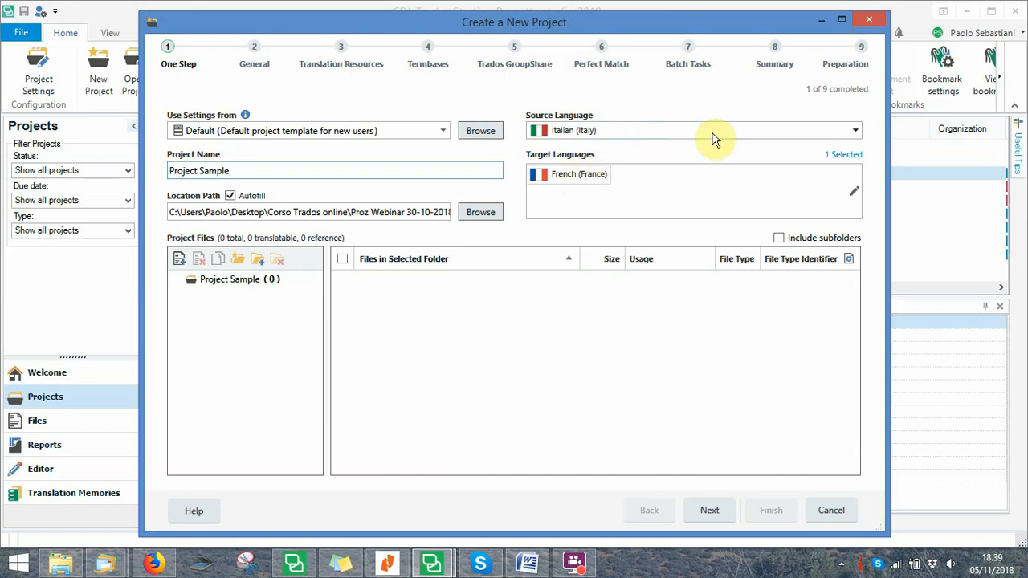
Step: Set the project's source language to English (United Kingdom)
{"action": "left_click", "coordinate": [853, 132]}
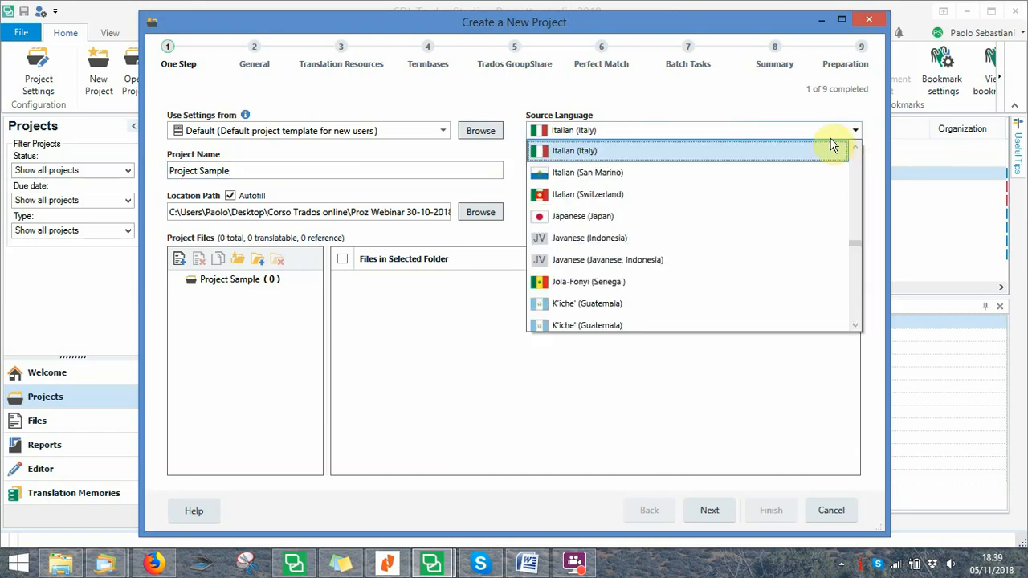
{"action": "left_click", "coordinate": [733, 132]}
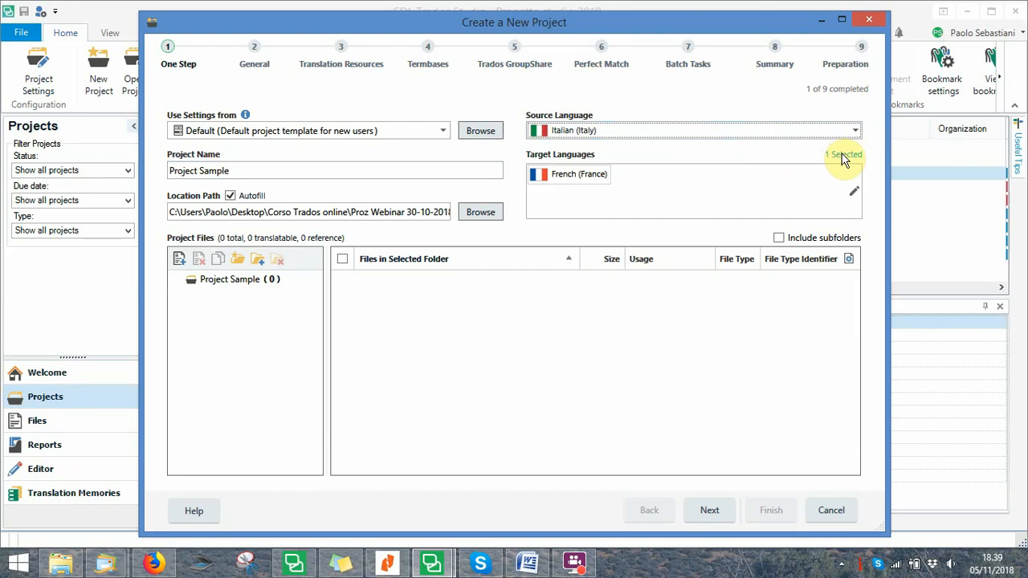
{"action": "left_click", "coordinate": [657, 136]}
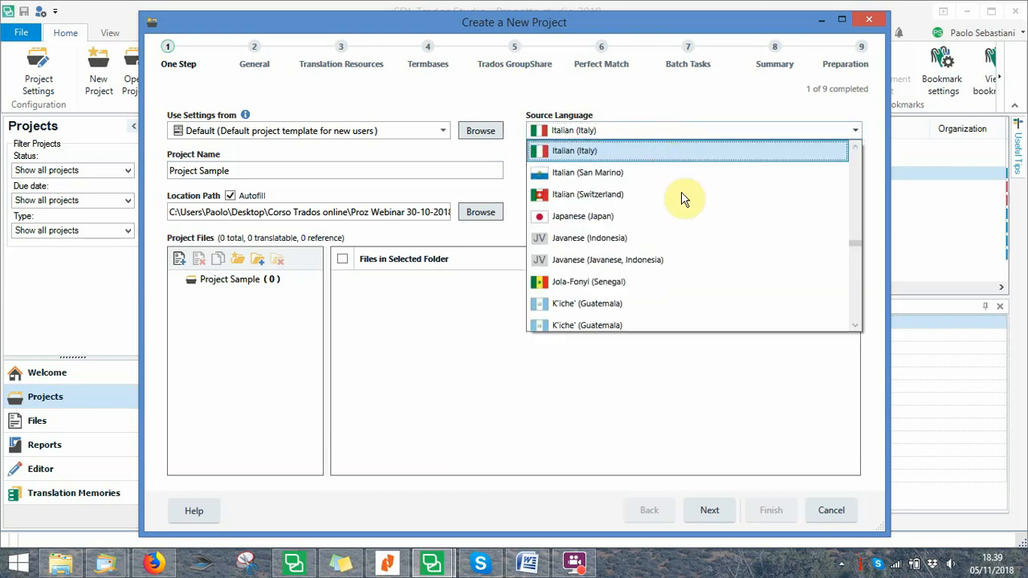
{"action": "scroll", "coordinate": [684, 201], "scroll_direction": "up", "scroll_amount": 2}
{"action": "scroll", "coordinate": [677, 195], "scroll_direction": "up", "scroll_amount": 2}
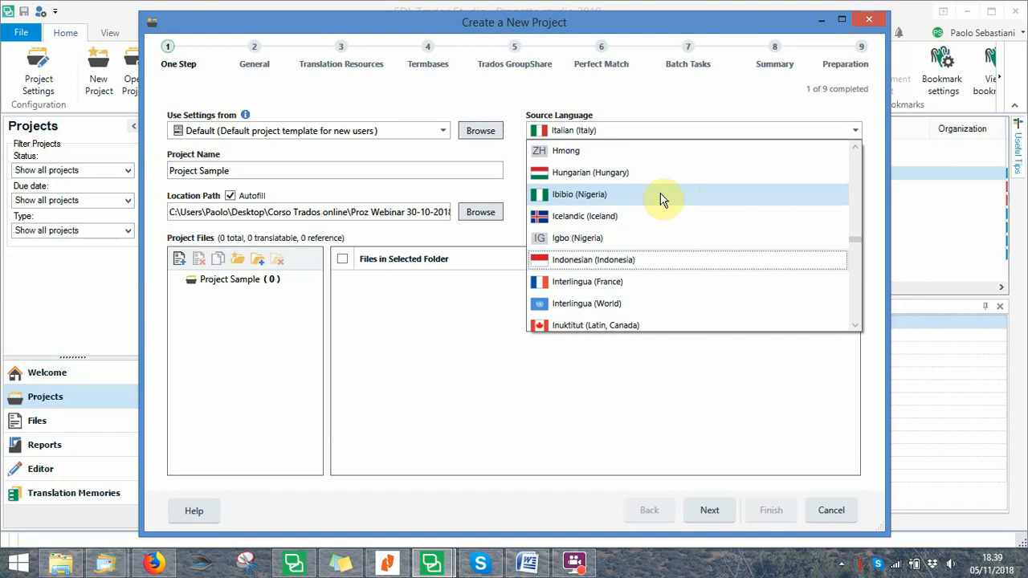
{"action": "scroll", "coordinate": [658, 210], "scroll_direction": "up", "scroll_amount": 3}
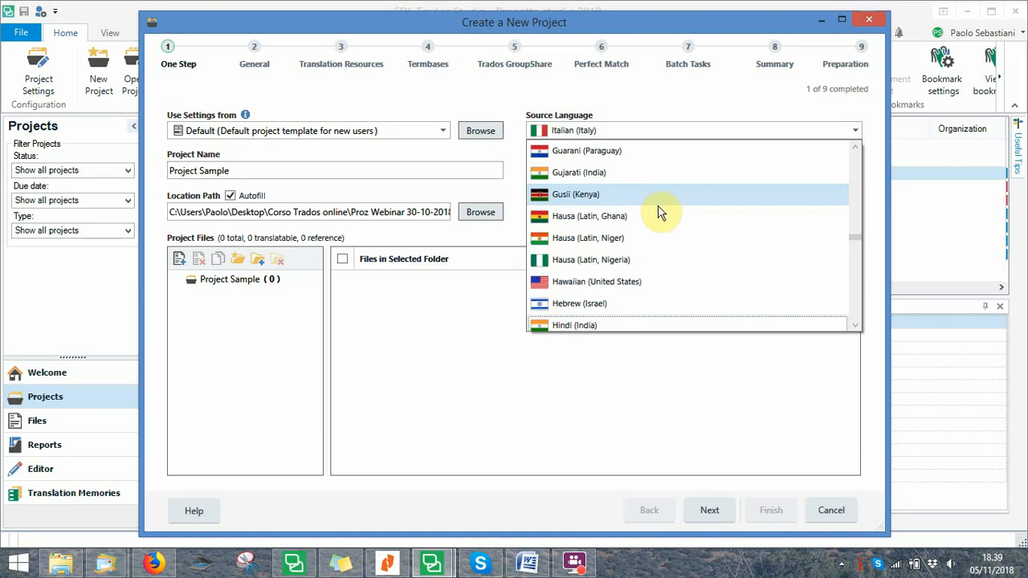
{"action": "scroll", "coordinate": [658, 211], "scroll_direction": "up", "scroll_amount": 10}
{"action": "scroll", "coordinate": [663, 233], "scroll_direction": "down", "scroll_amount": 2}
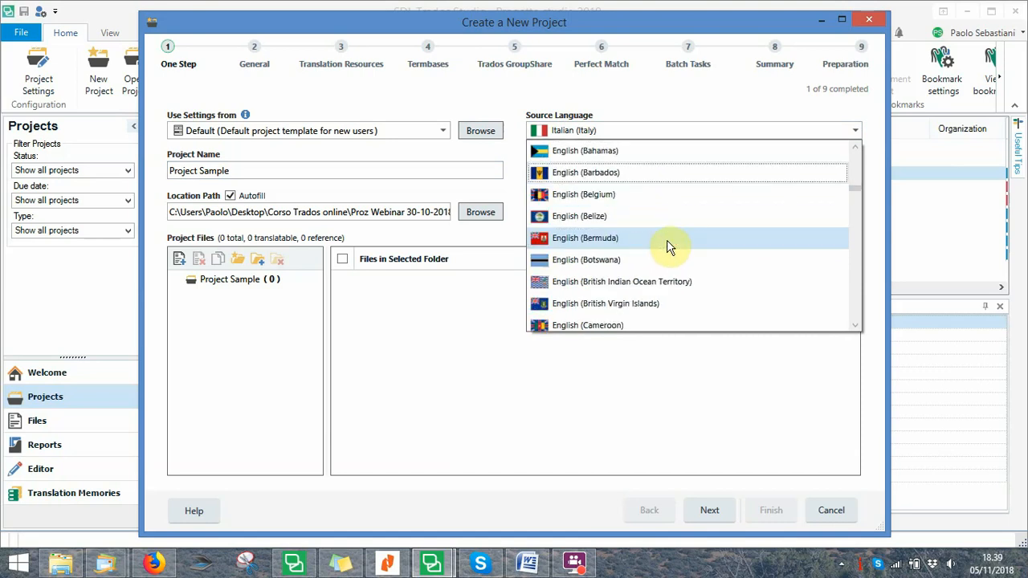
{"action": "scroll", "coordinate": [670, 247], "scroll_direction": "down", "scroll_amount": 2}
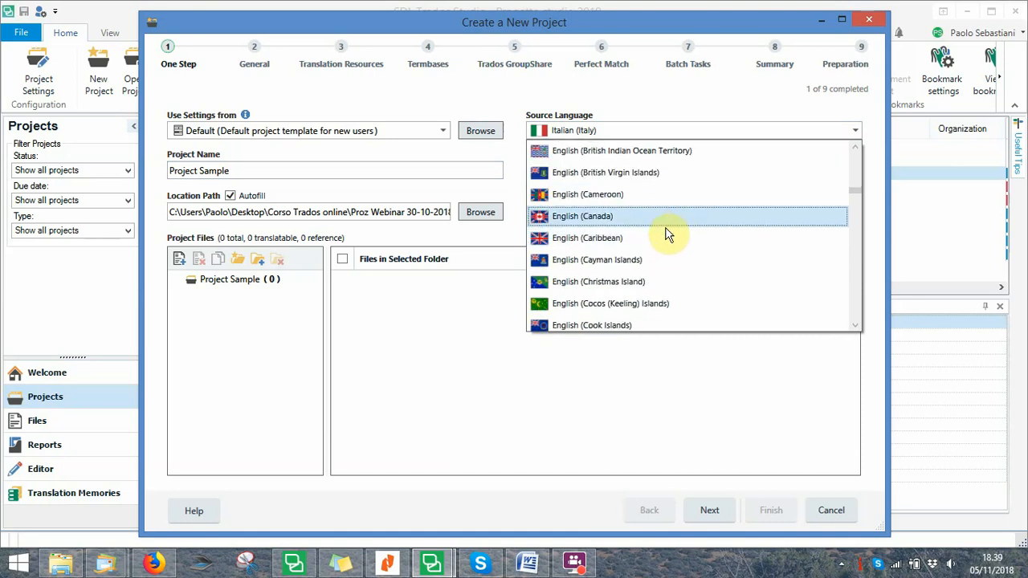
{"action": "scroll", "coordinate": [663, 247], "scroll_direction": "down", "scroll_amount": 4}
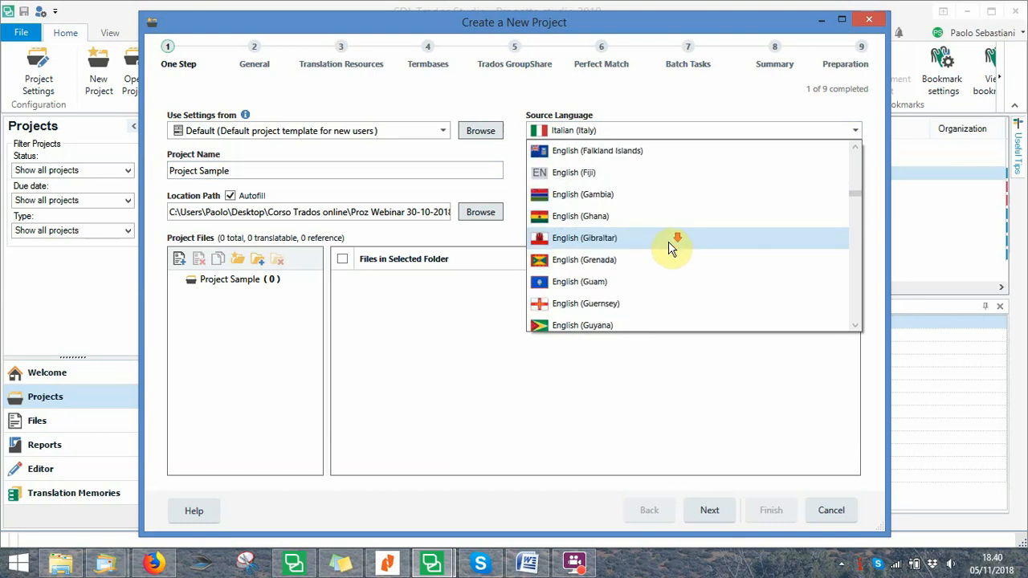
{"action": "scroll", "coordinate": [671, 250], "scroll_direction": "down", "scroll_amount": 4}
{"action": "scroll", "coordinate": [668, 244], "scroll_direction": "down", "scroll_amount": 4}
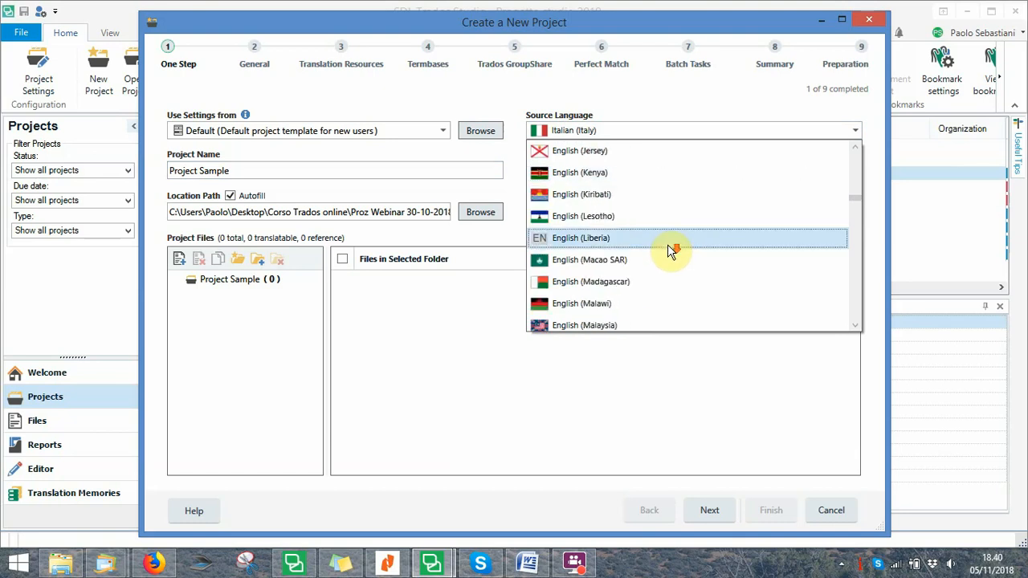
{"action": "scroll", "coordinate": [668, 245], "scroll_direction": "down", "scroll_amount": 4}
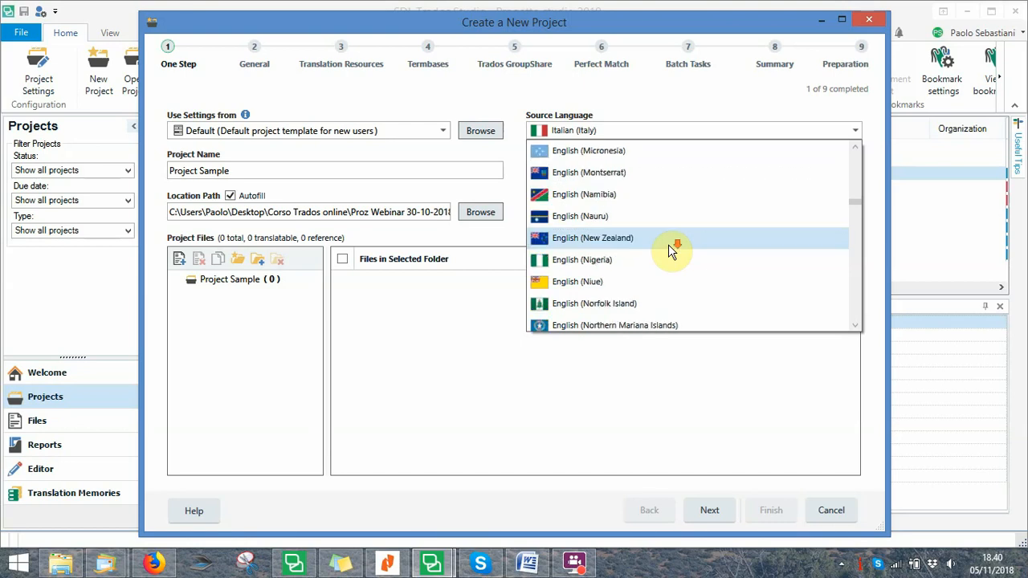
{"action": "scroll", "coordinate": [671, 249], "scroll_direction": "down", "scroll_amount": 6}
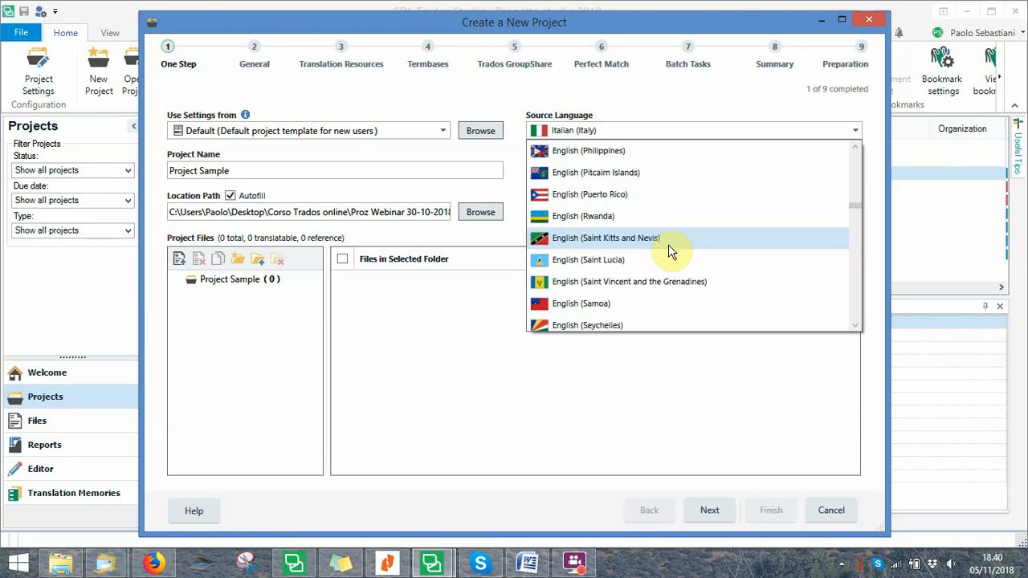
{"action": "scroll", "coordinate": [670, 250], "scroll_direction": "down", "scroll_amount": 3}
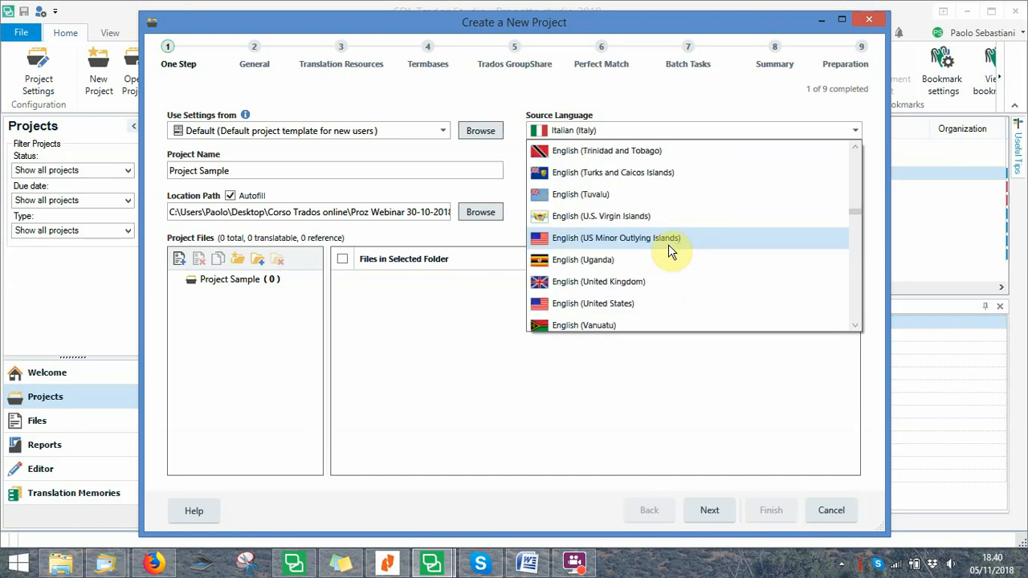
{"action": "left_click", "coordinate": [662, 217]}
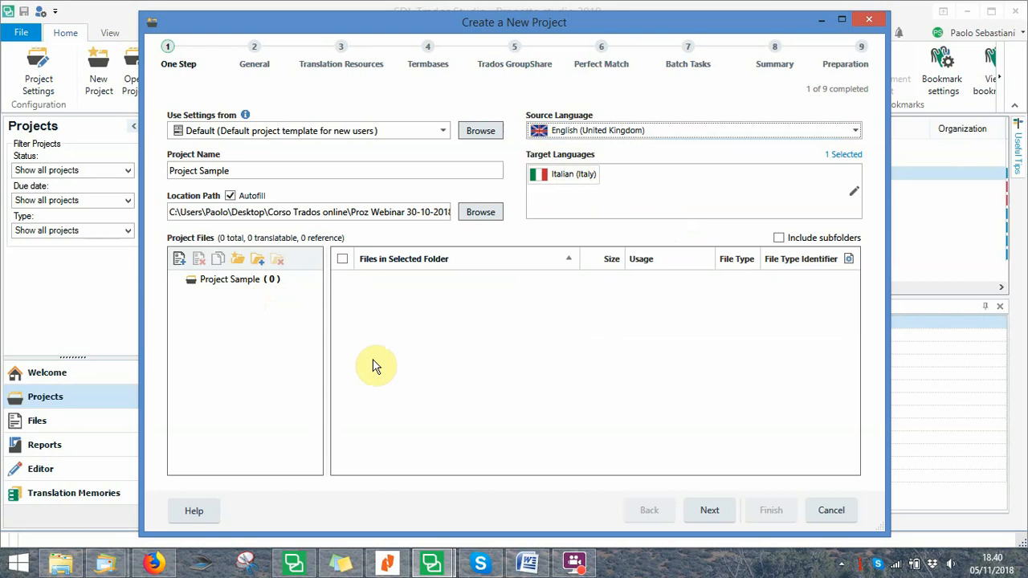
Step: Add Test-Standard-Project_EN.docx to the project files and continue to the general project settings
{"action": "left_click", "coordinate": [180, 265]}
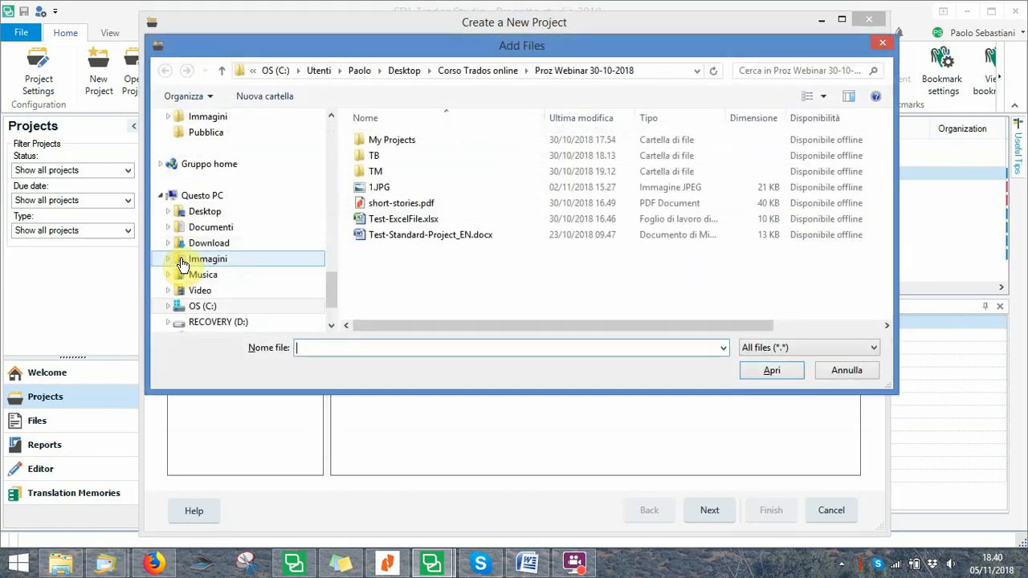
{"action": "left_click", "coordinate": [410, 240]}
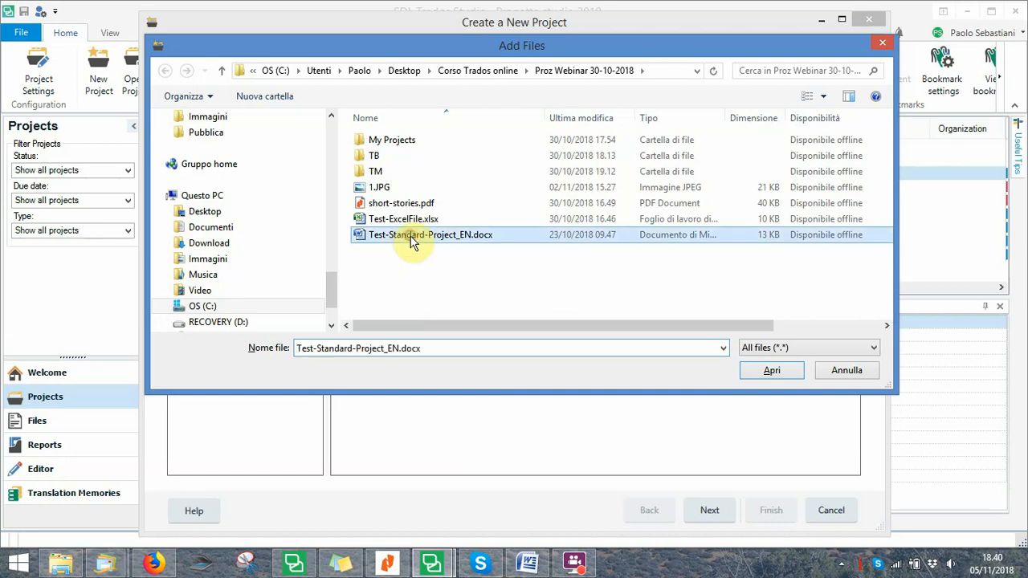
{"action": "left_click", "coordinate": [773, 371]}
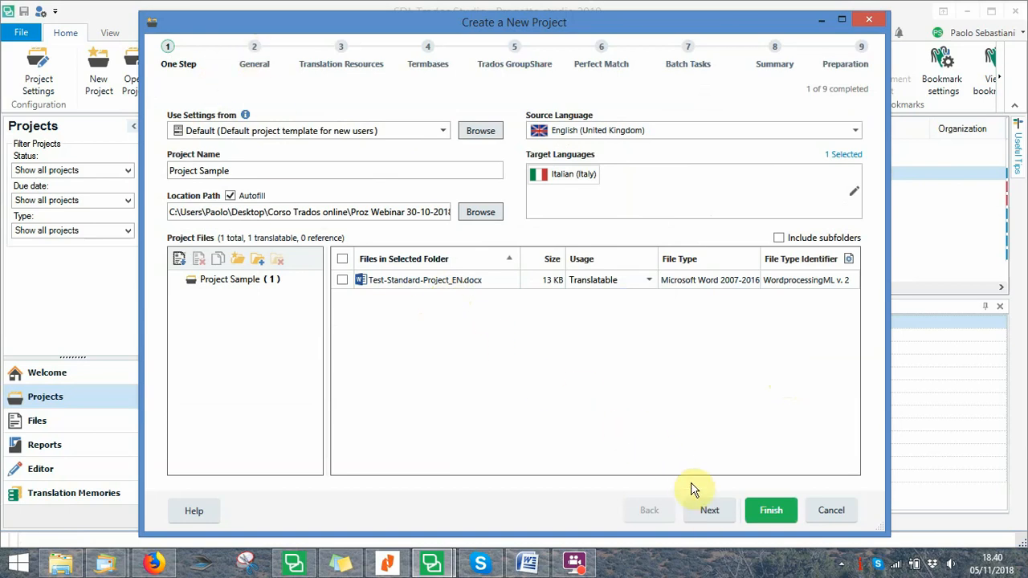
{"action": "left_click", "coordinate": [706, 509]}
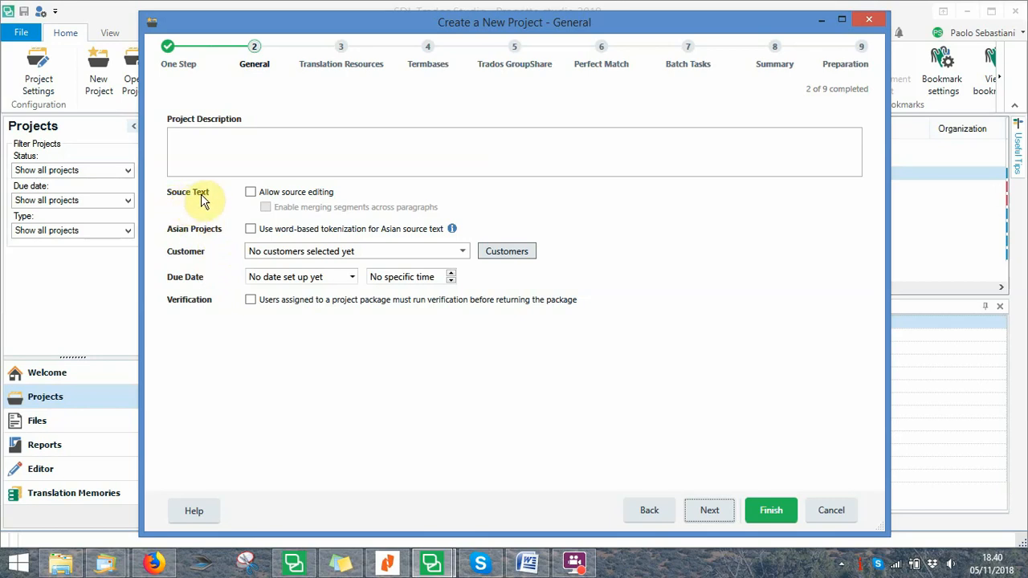
Step: Allow source editing with merging of segments across paragraphs, and assign Rolls Royce as the customer
{"action": "left_click", "coordinate": [250, 193]}
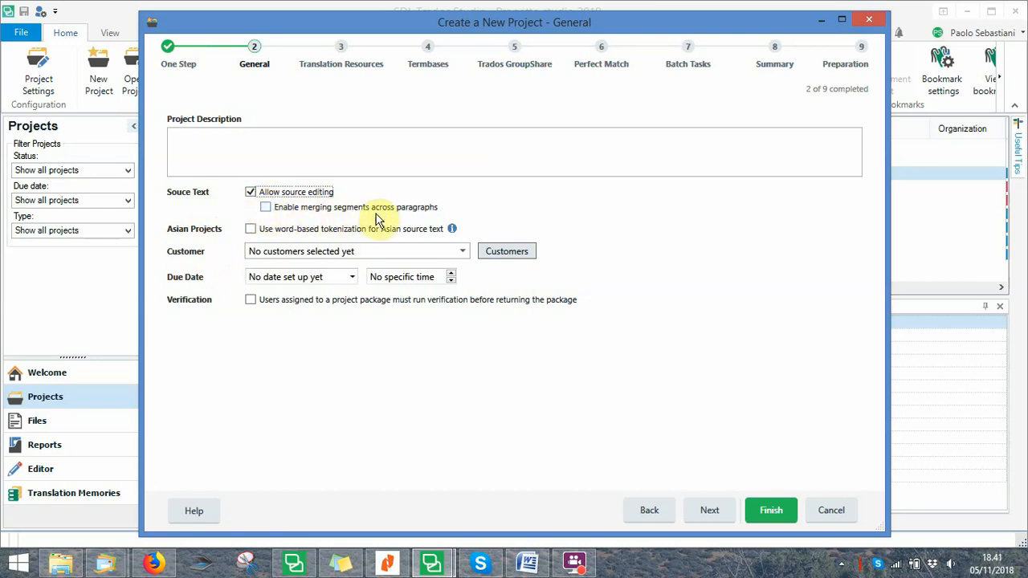
{"action": "left_click", "coordinate": [266, 208]}
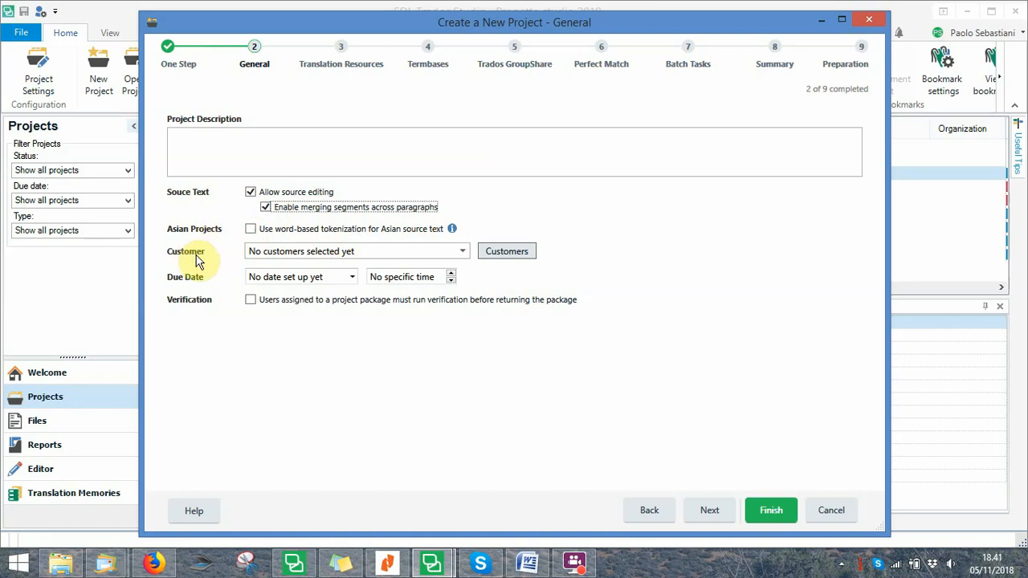
{"action": "left_click", "coordinate": [384, 251]}
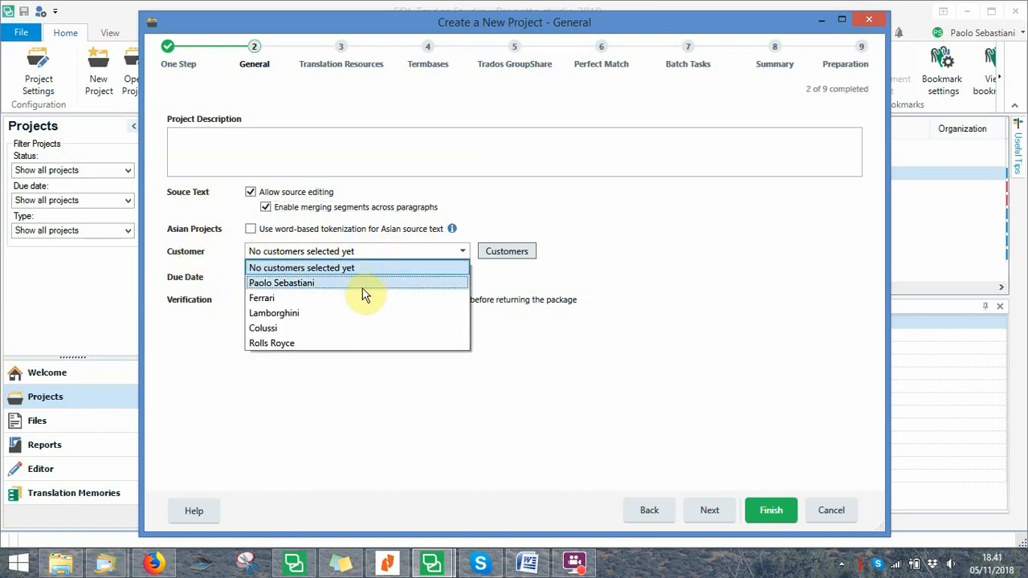
{"action": "left_click", "coordinate": [320, 343]}
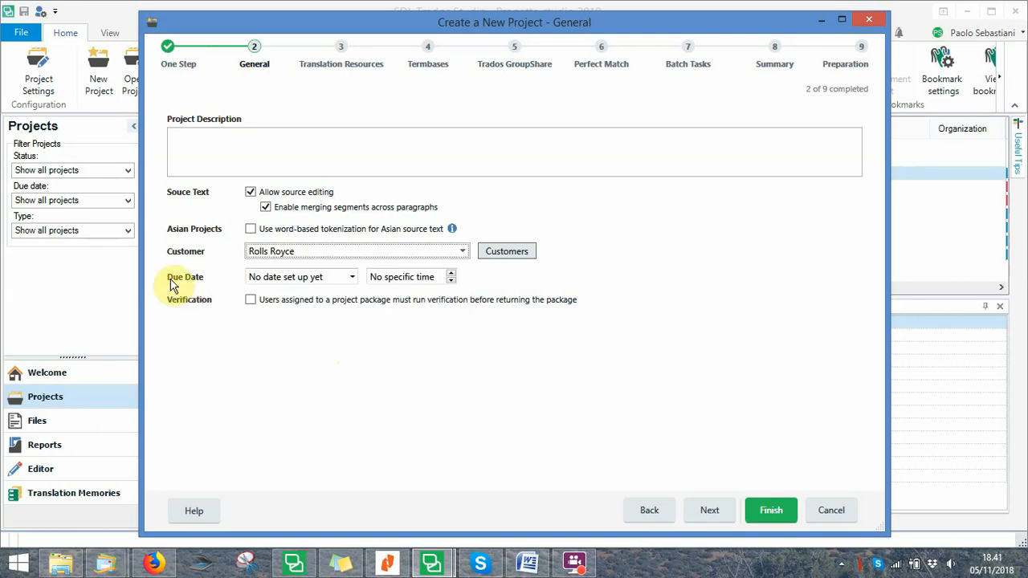
Step: Set the project's due date to 14/11/2018 and continue to the translation resources
{"action": "left_click", "coordinate": [288, 281]}
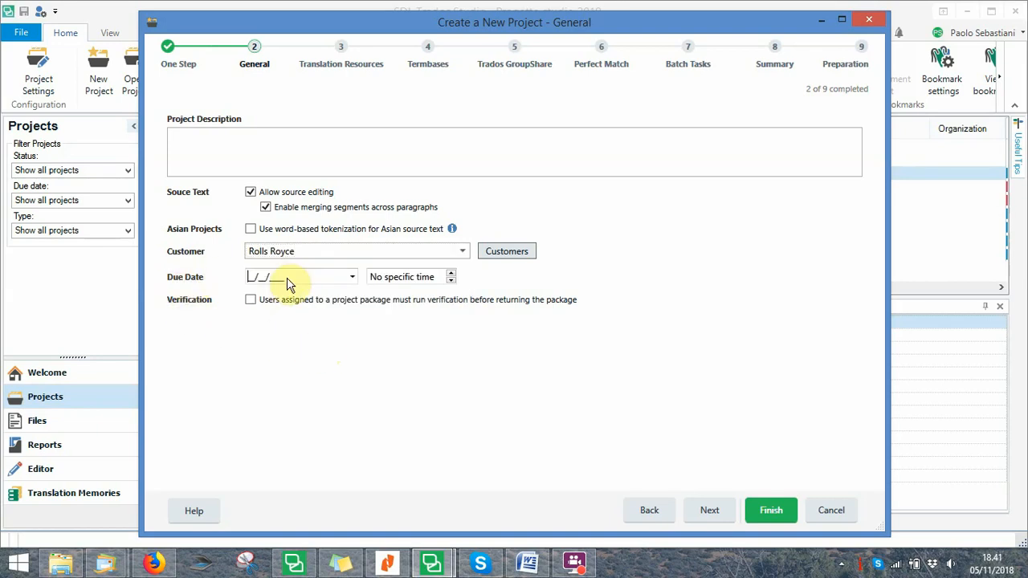
{"action": "left_click", "coordinate": [351, 277]}
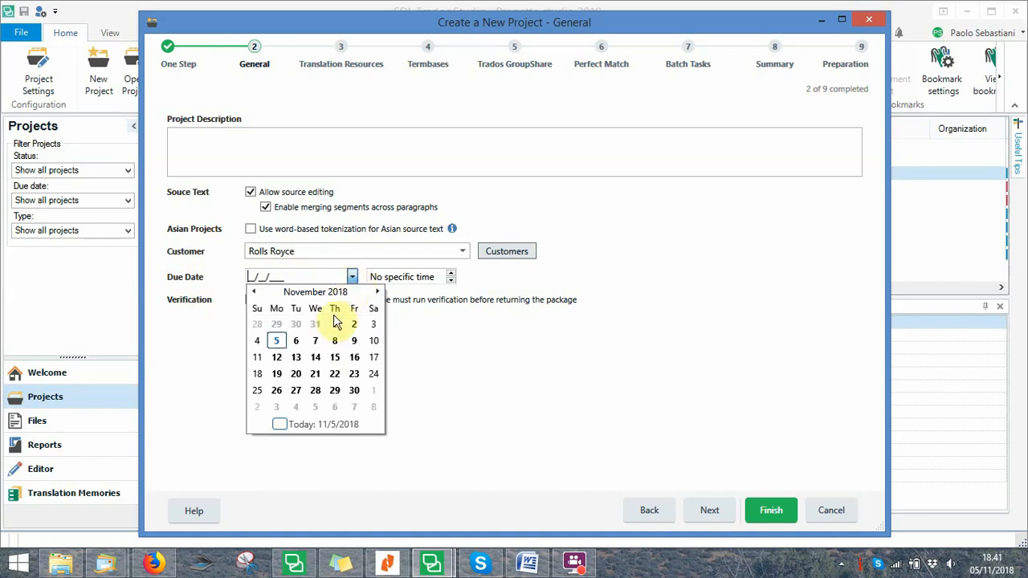
{"action": "left_click", "coordinate": [317, 357]}
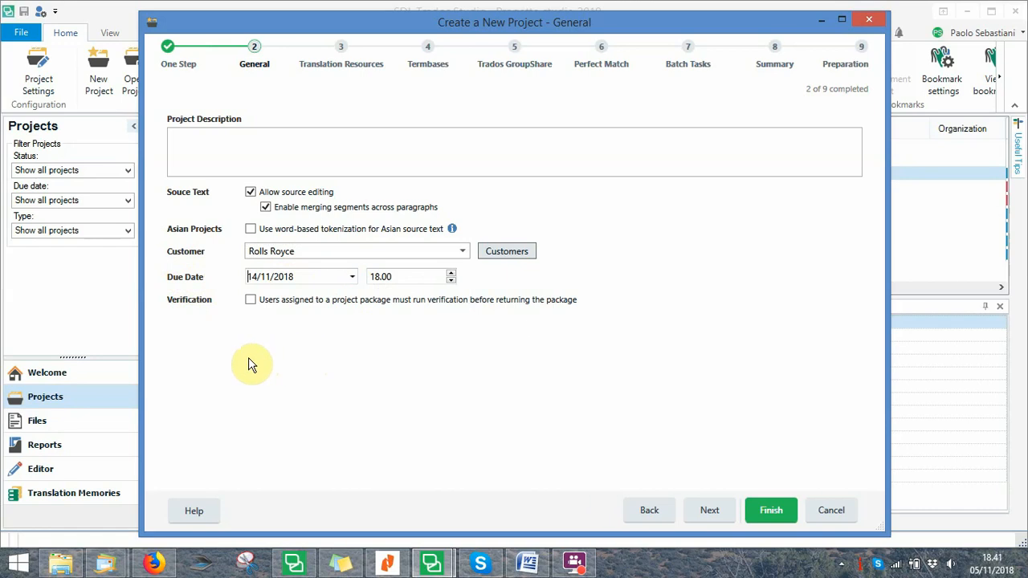
{"action": "left_click", "coordinate": [709, 512]}
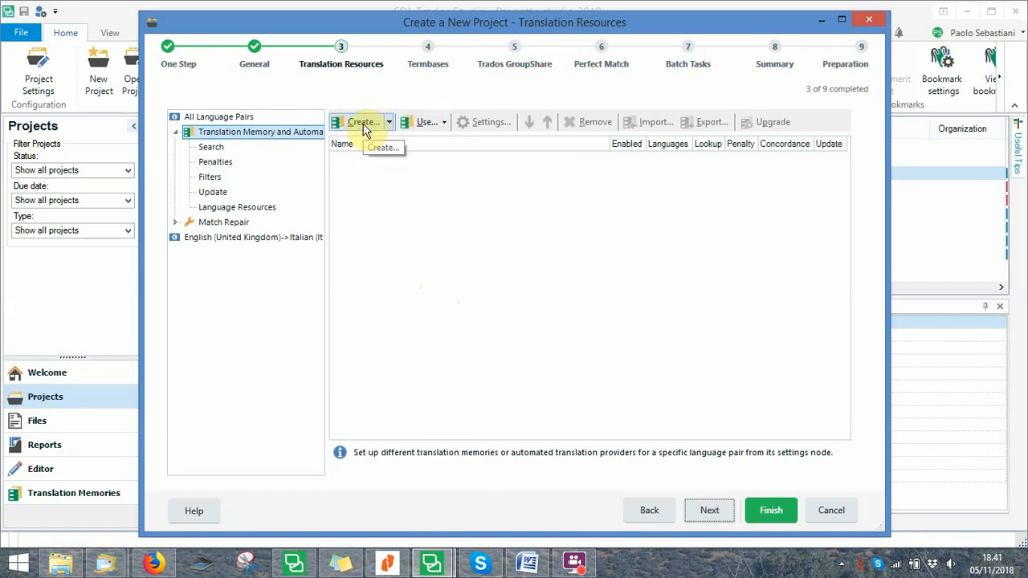
Step: Add the file-based translation memory EN-IT technical.sdltm from the Proz Webinar 30-10-2018 TM folder and continue to the termbases
{"action": "left_click", "coordinate": [430, 124]}
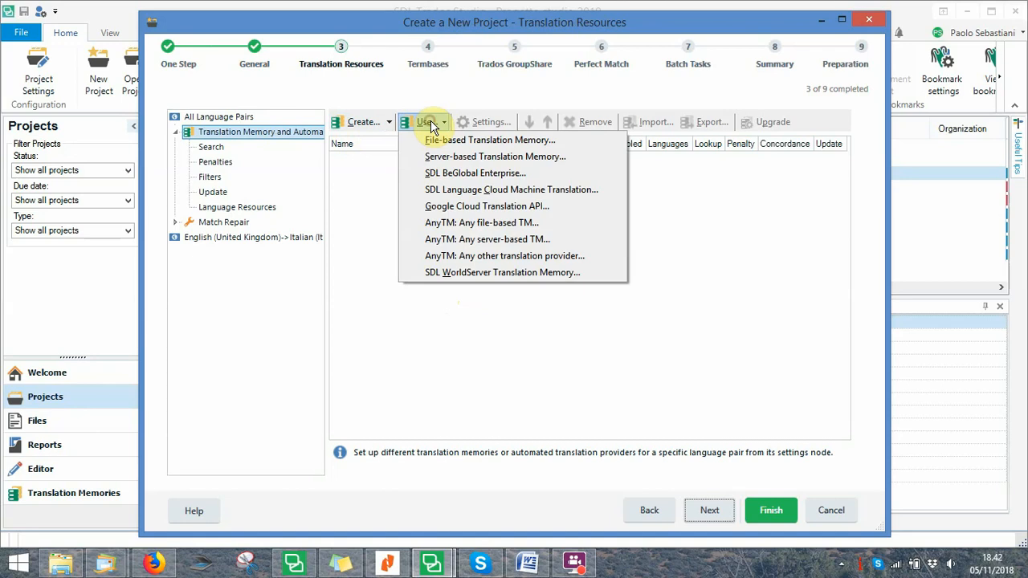
{"action": "left_click", "coordinate": [485, 143]}
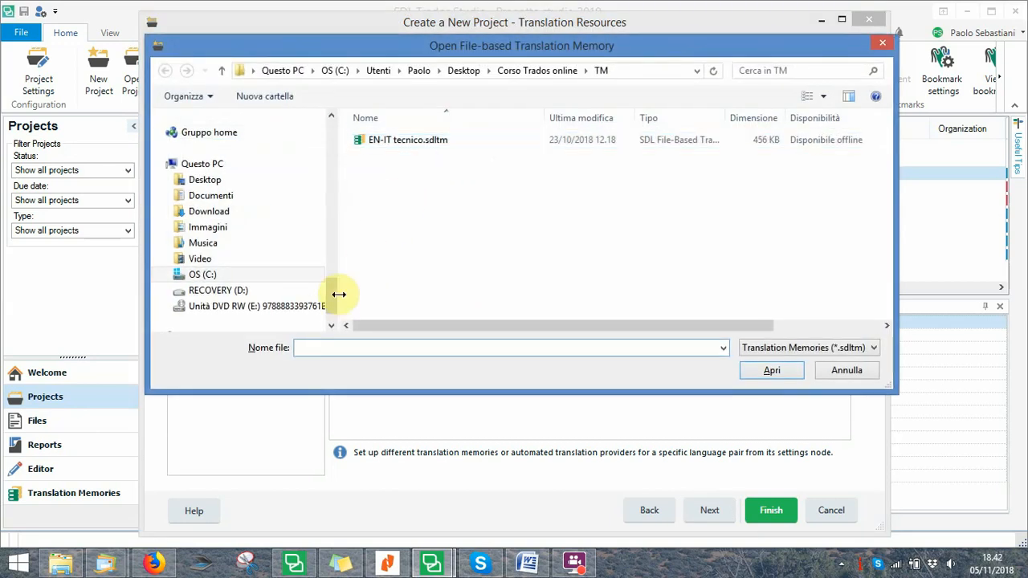
{"action": "left_click_drag", "start_coordinate": [333, 297], "coordinate": [329, 131]}
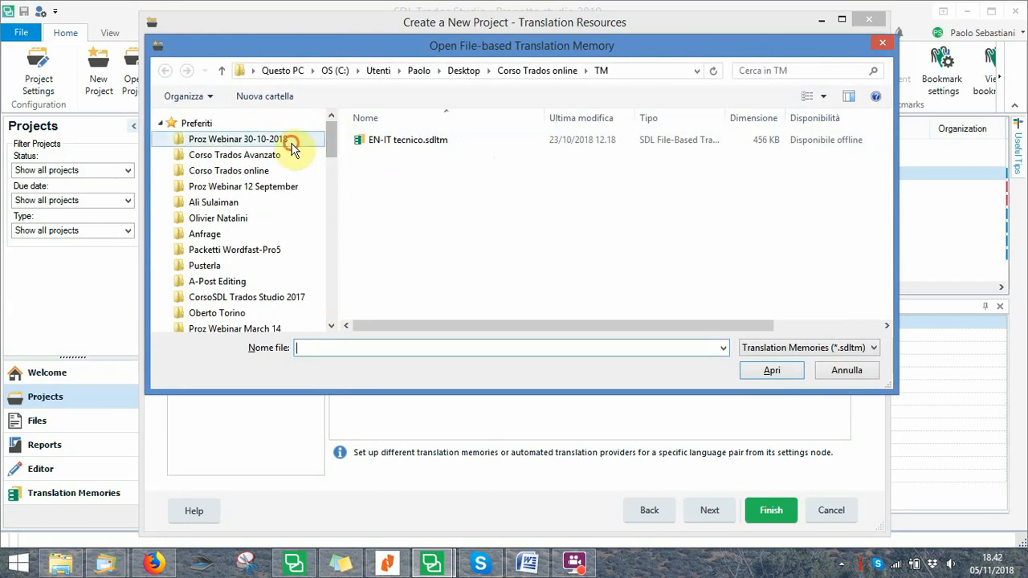
{"action": "left_click", "coordinate": [290, 143]}
{"action": "double_click", "coordinate": [386, 189]}
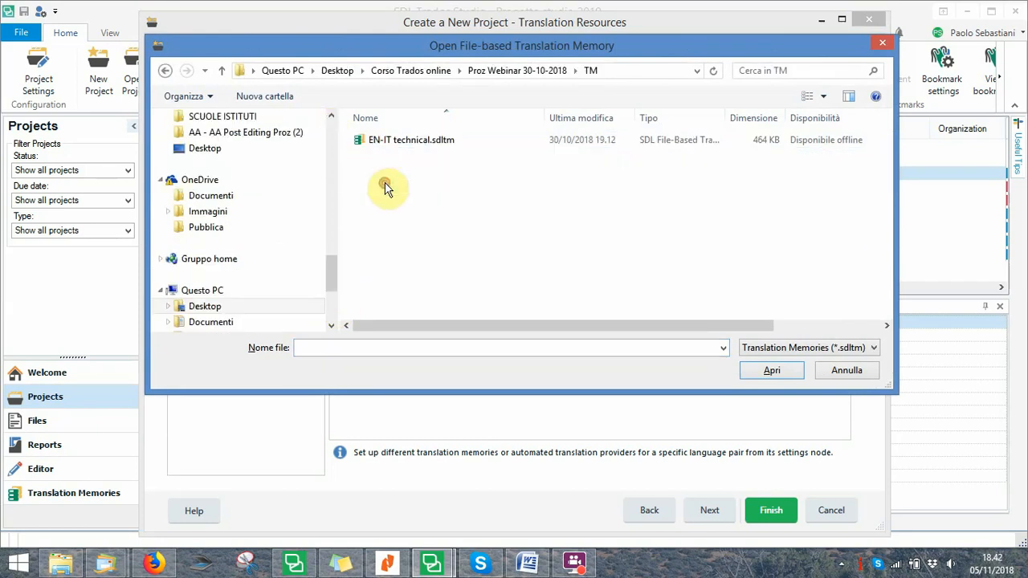
{"action": "left_click", "coordinate": [401, 144]}
{"action": "left_click", "coordinate": [767, 370]}
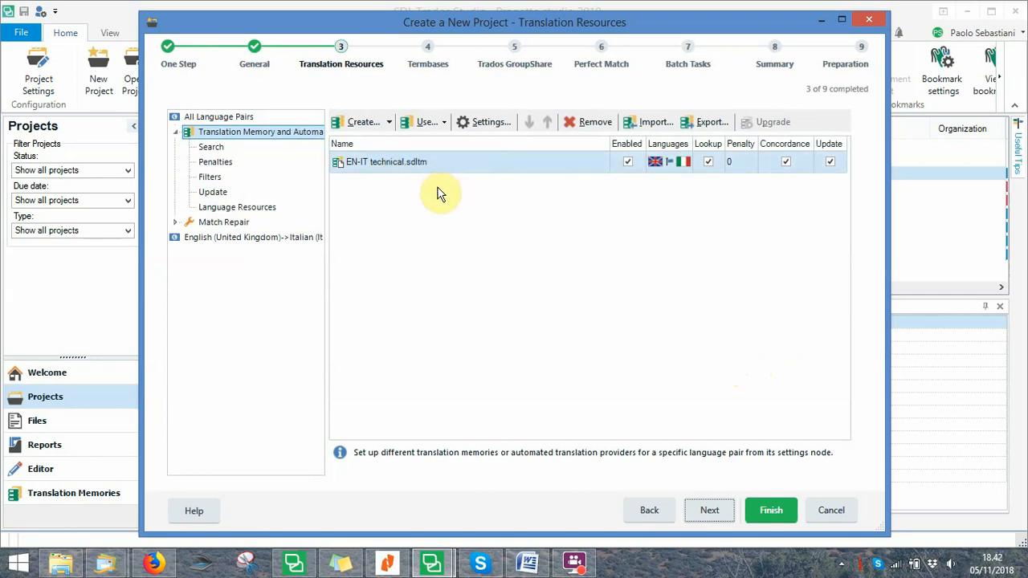
{"action": "left_click", "coordinate": [716, 513]}
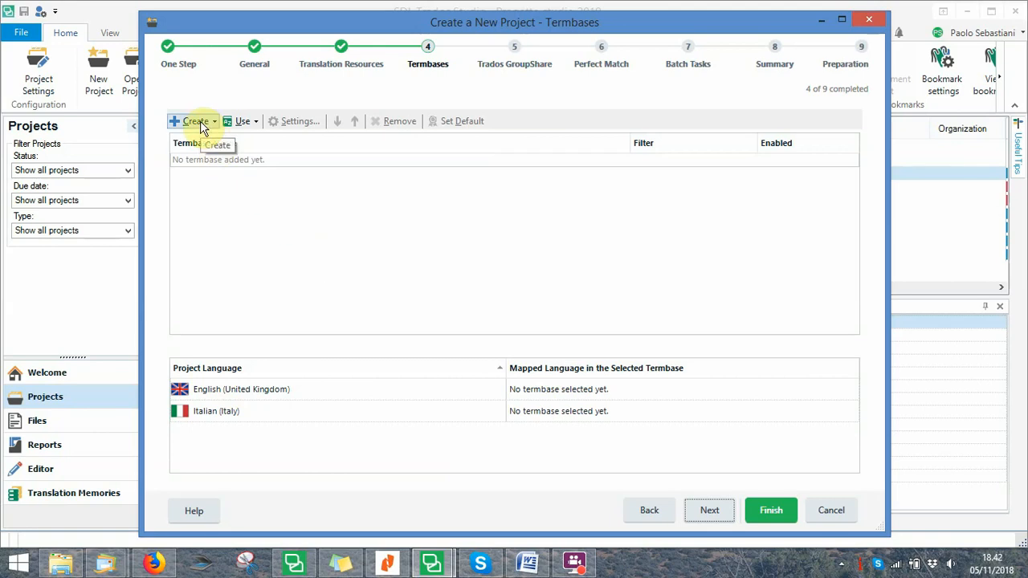
Step: Add the file-based MultiTerm termbase EN-IT-FR Technical PROZ.sdltb from the Proz Webinar 30-10-2018 TB folder
{"action": "left_click", "coordinate": [245, 125]}
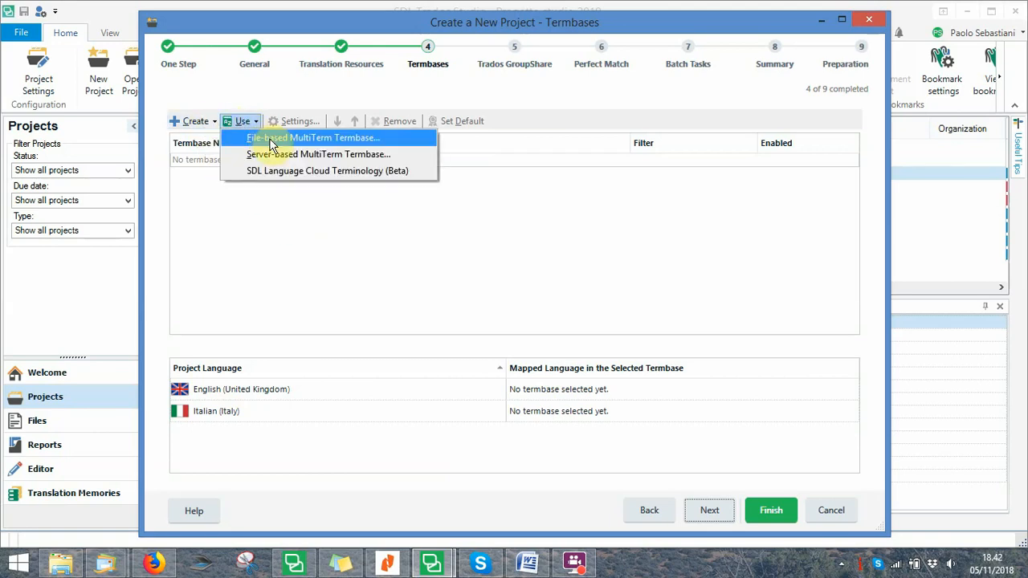
{"action": "left_click", "coordinate": [273, 141]}
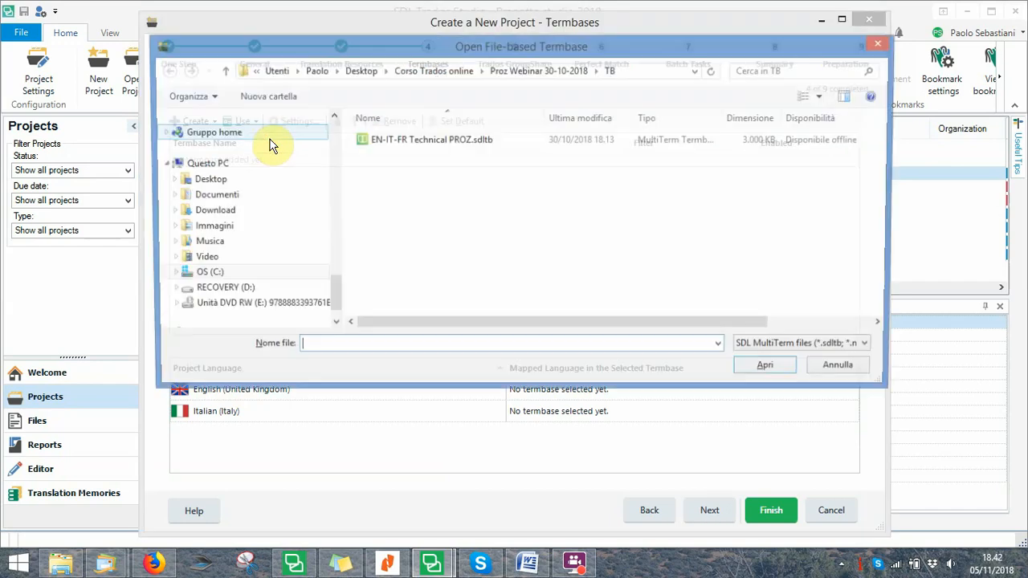
{"action": "scroll", "coordinate": [329, 289], "scroll_direction": "up", "scroll_amount": 5}
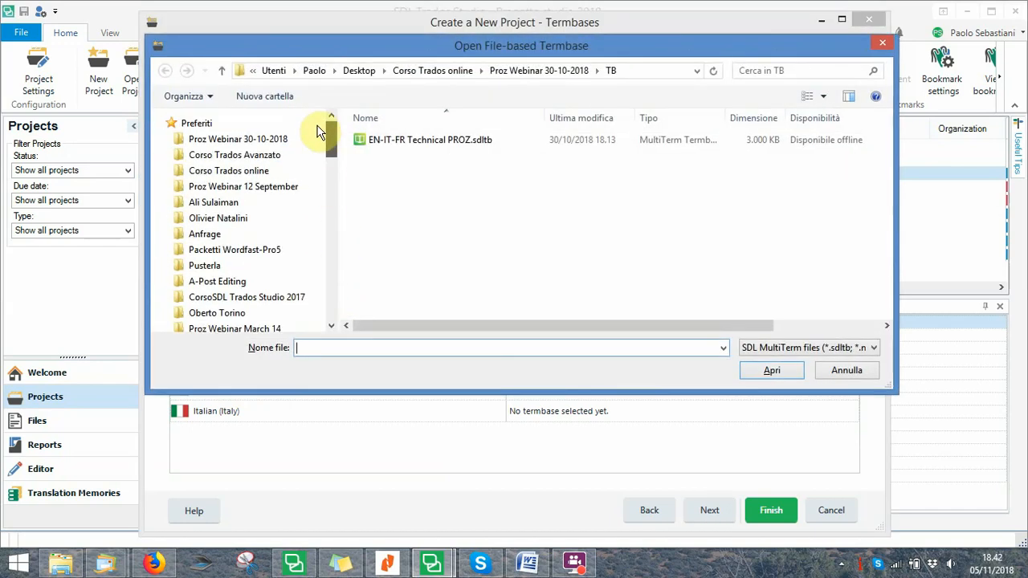
{"action": "left_click", "coordinate": [273, 140]}
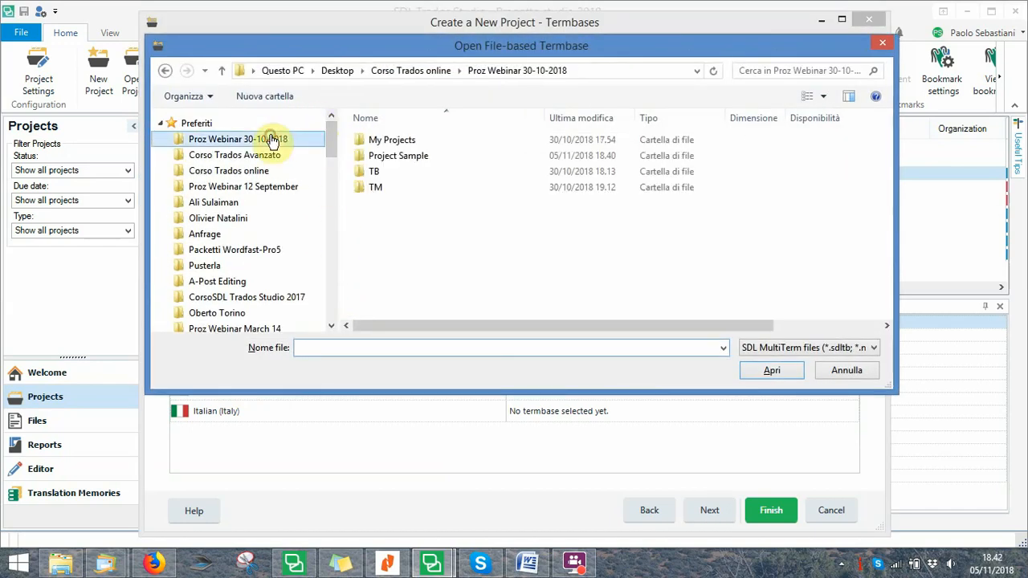
{"action": "double_click", "coordinate": [389, 173]}
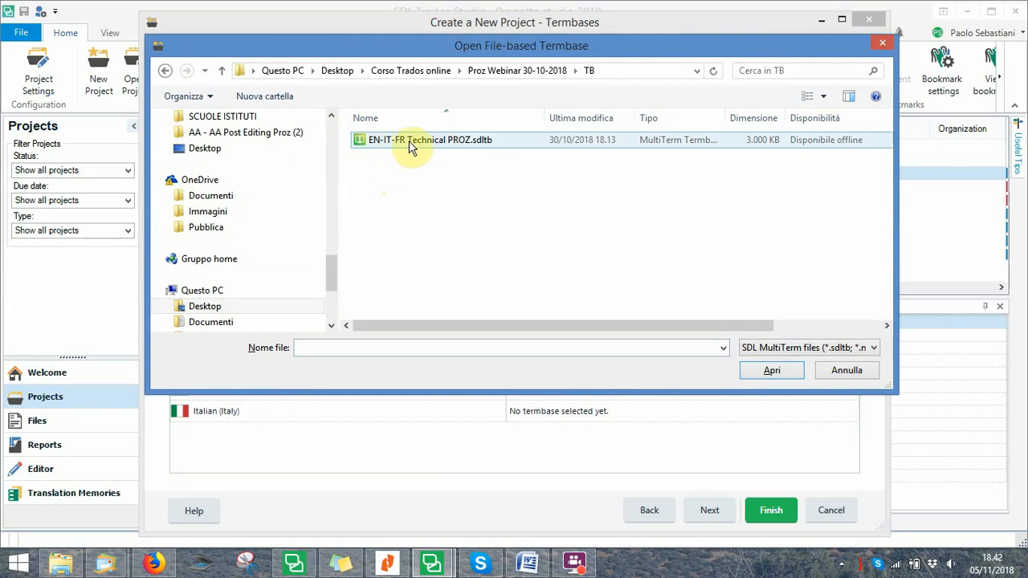
{"action": "left_click", "coordinate": [411, 145]}
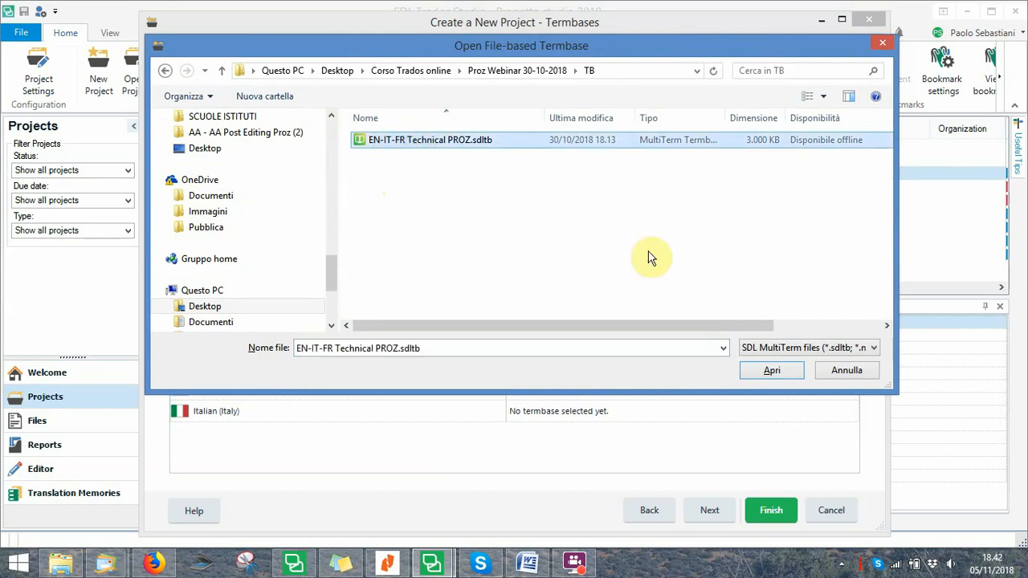
{"action": "left_click", "coordinate": [780, 372]}
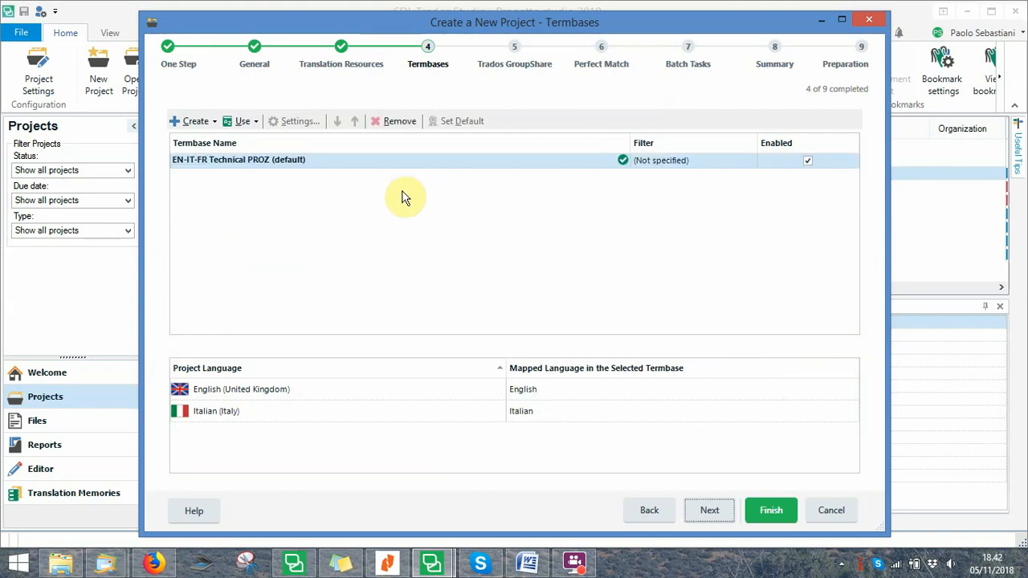
Step: Continue to the batch tasks, keeping the default GroupShare and Perfect Match settings
{"action": "left_click", "coordinate": [709, 511]}
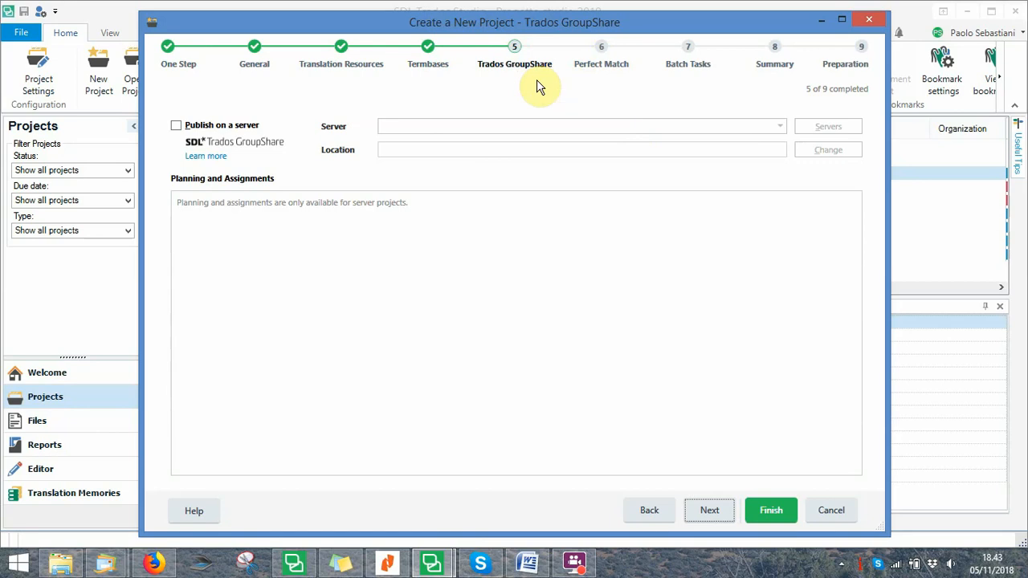
{"action": "left_click", "coordinate": [710, 510]}
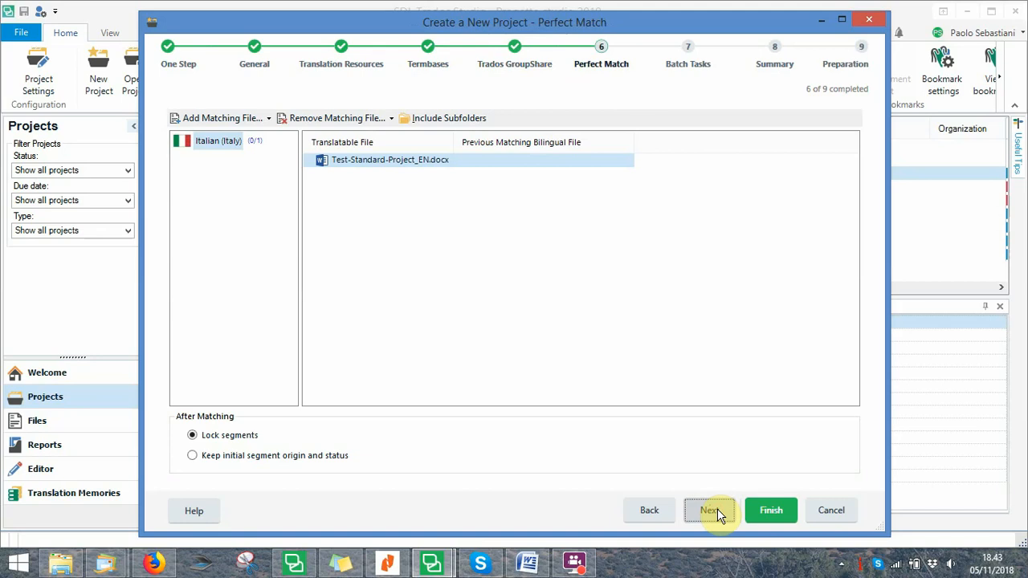
{"action": "left_click", "coordinate": [717, 514]}
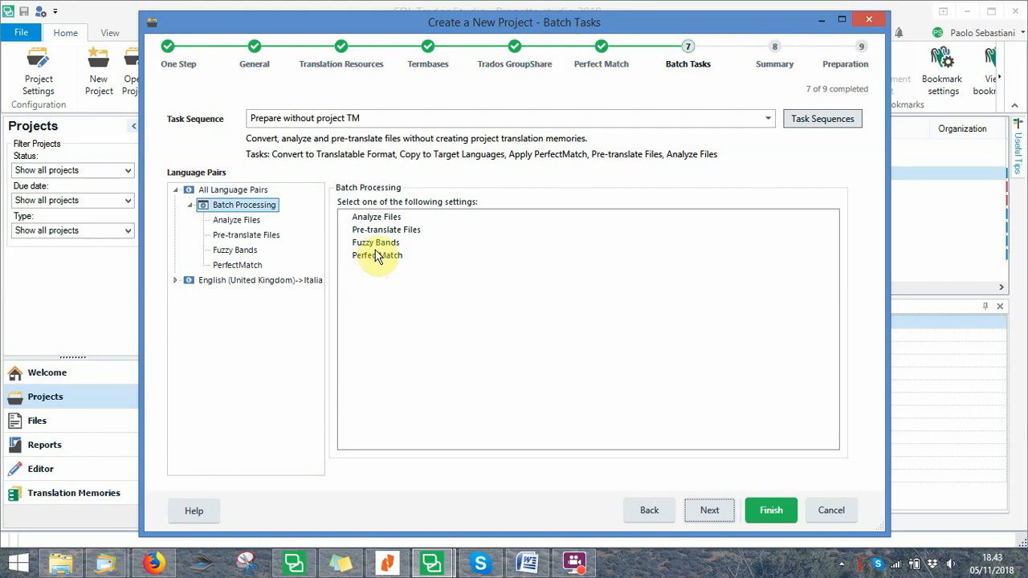
Step: Remove the 50–74 band from the fuzzy bands used for translation analysis
{"action": "left_click", "coordinate": [234, 250]}
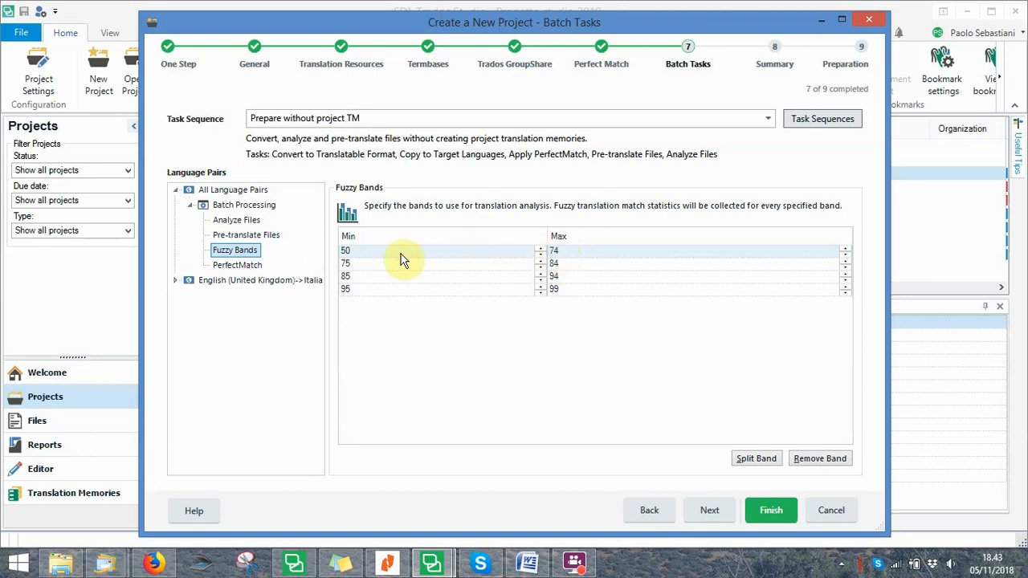
{"action": "left_click", "coordinate": [371, 255]}
{"action": "left_click", "coordinate": [818, 458]}
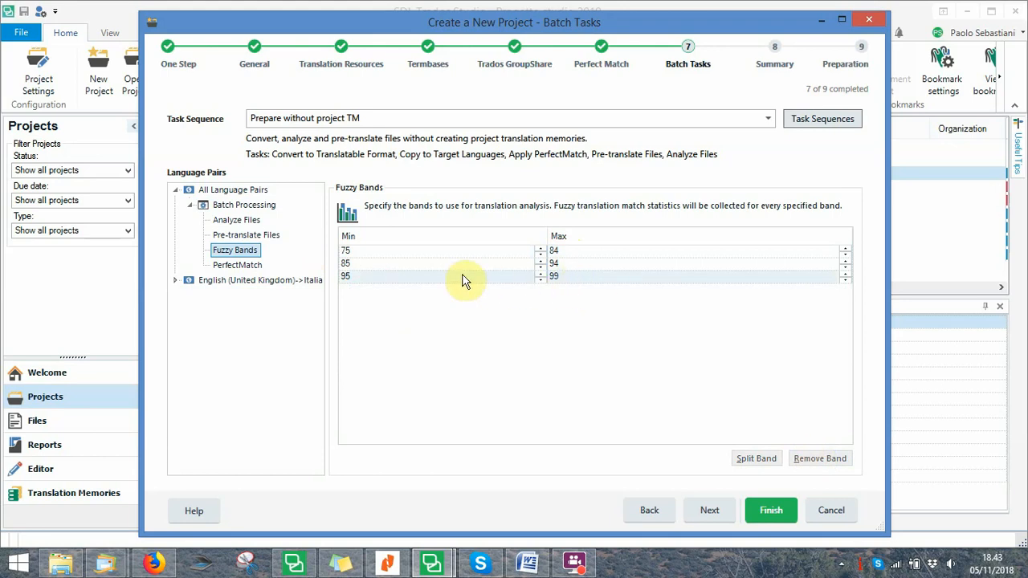
{"action": "left_click", "coordinate": [382, 251]}
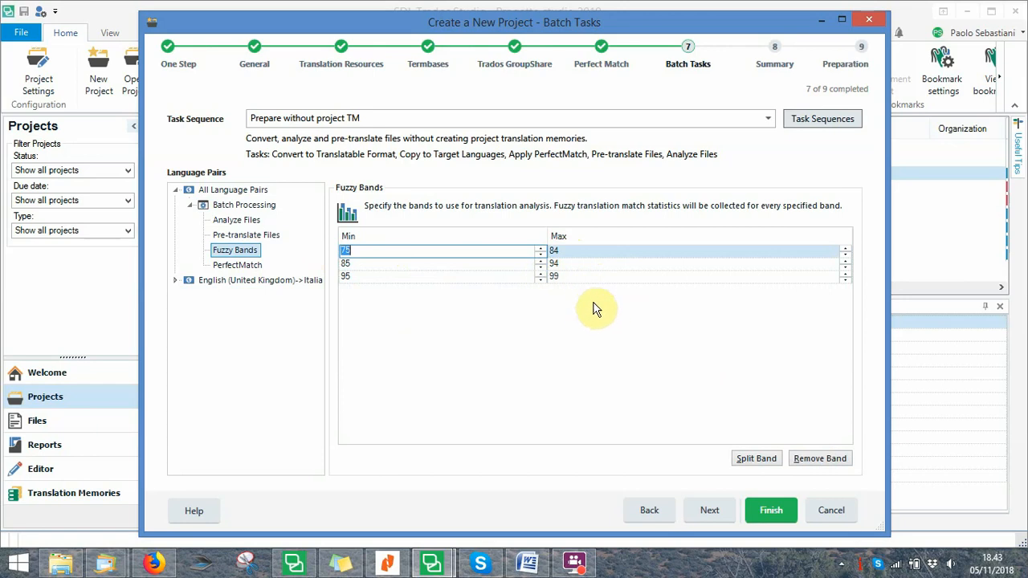
Step: Review the file analysis and pre-translation settings, and continue to the project summary
{"action": "left_click", "coordinate": [254, 224]}
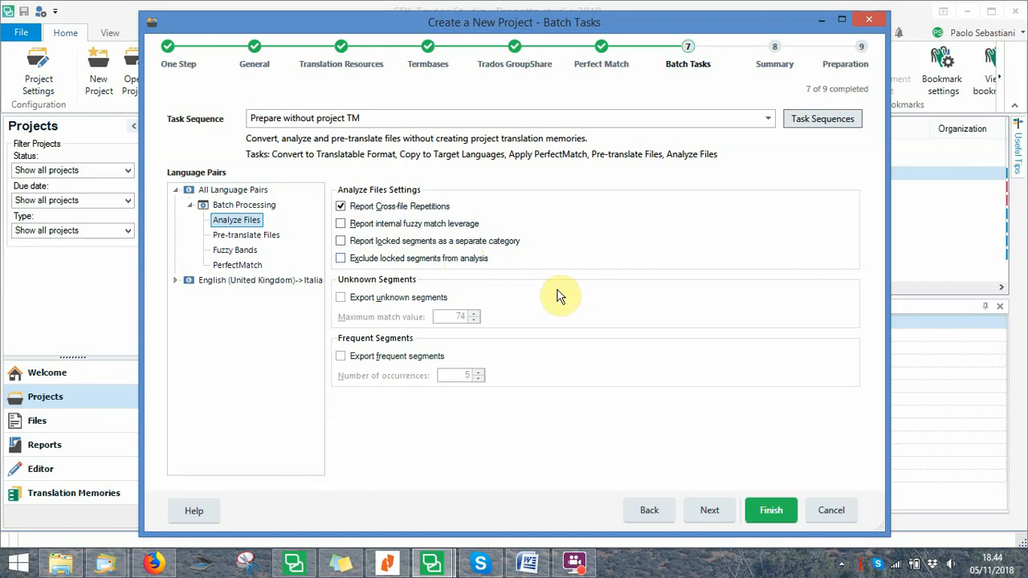
{"action": "left_click", "coordinate": [251, 236]}
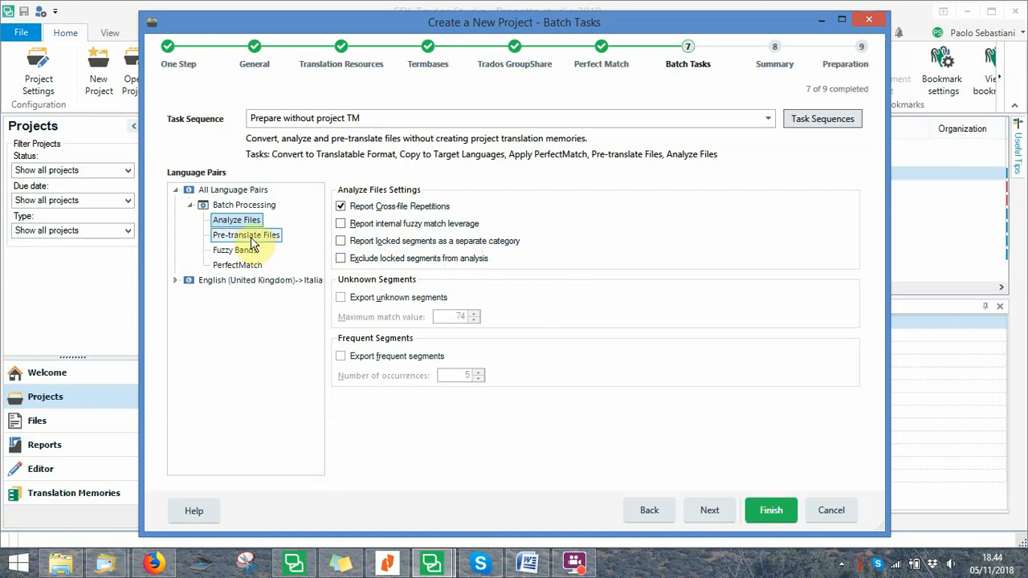
{"action": "left_click", "coordinate": [253, 236]}
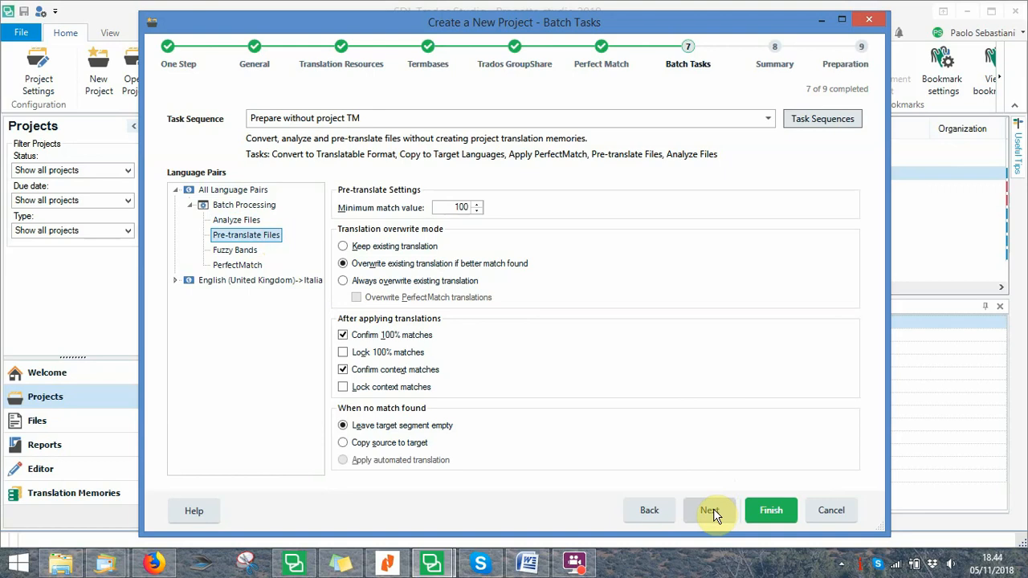
{"action": "left_click", "coordinate": [711, 511]}
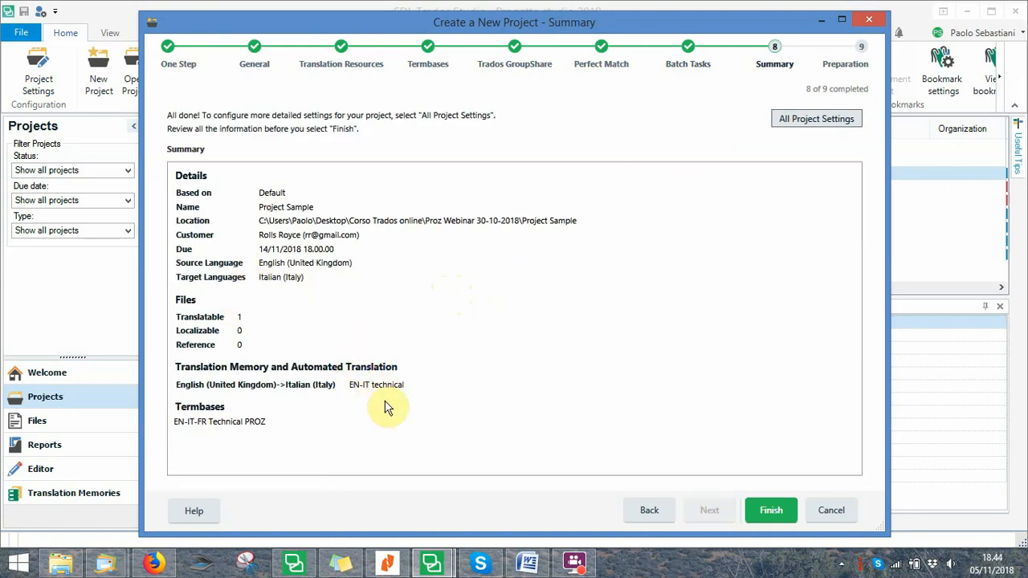
Step: Finish and prepare the project, and close the wizard without storing its settings for future use
{"action": "left_click", "coordinate": [767, 514]}
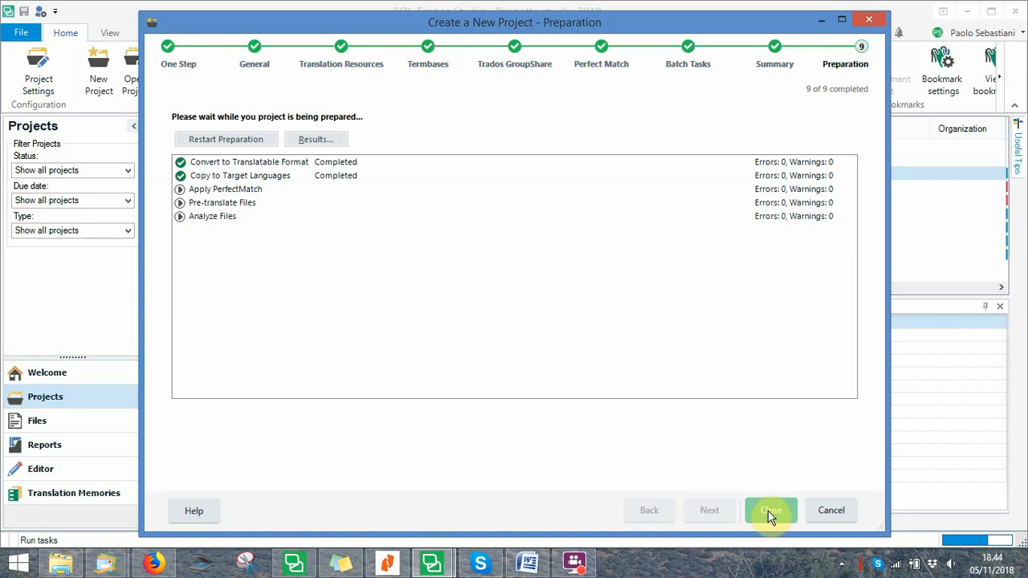
{"action": "left_click_drag", "start_coordinate": [615, 23], "coordinate": [805, 203]}
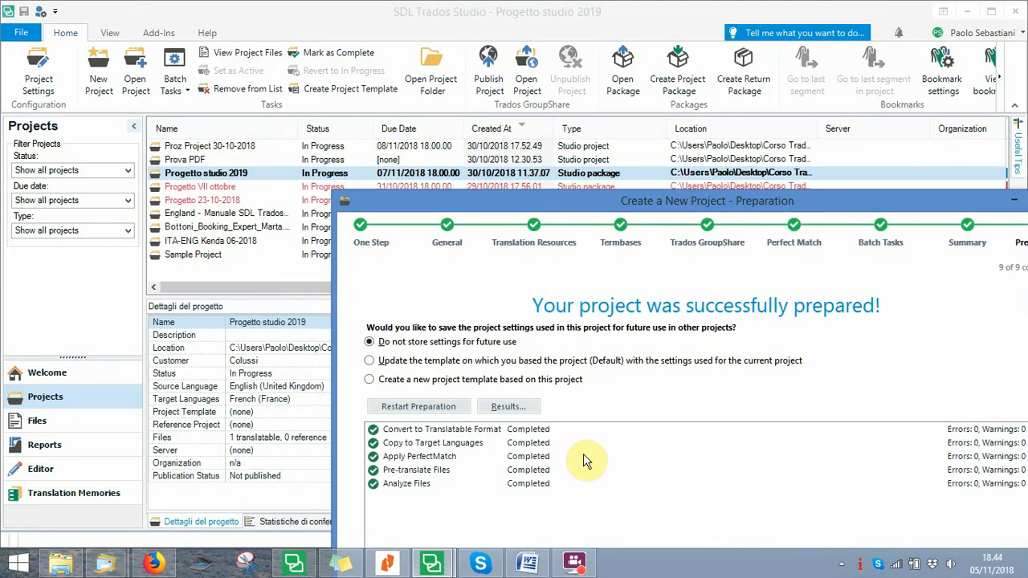
{"action": "left_click_drag", "start_coordinate": [659, 200], "coordinate": [522, 61]}
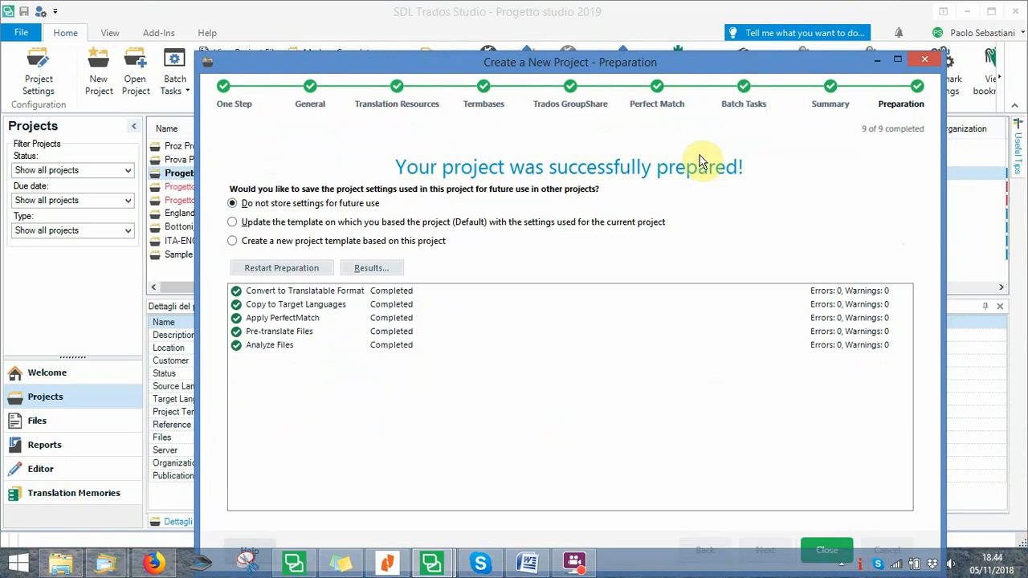
{"action": "left_click_drag", "start_coordinate": [678, 74], "coordinate": [660, 39]}
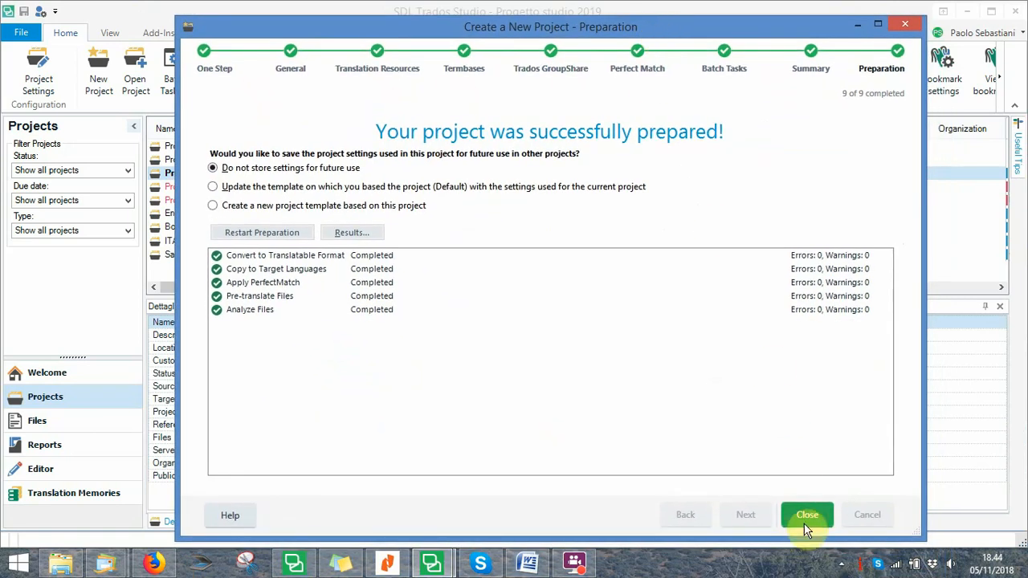
{"action": "left_click", "coordinate": [806, 514]}
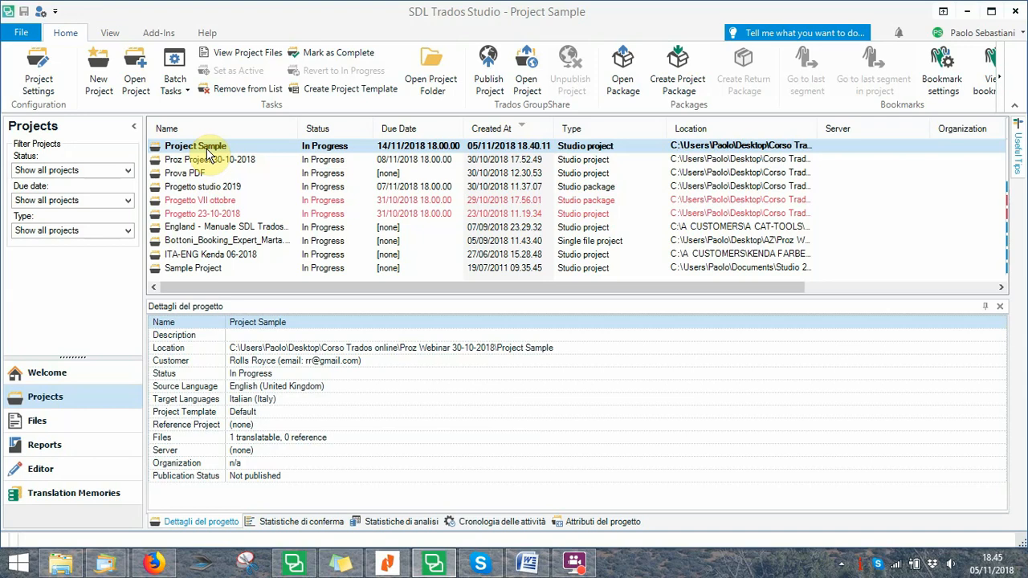
Step: Open Project Sample and open its file Test-Standard-Project_EN.docx.sdlxliff for translation
{"action": "double_click", "coordinate": [207, 148]}
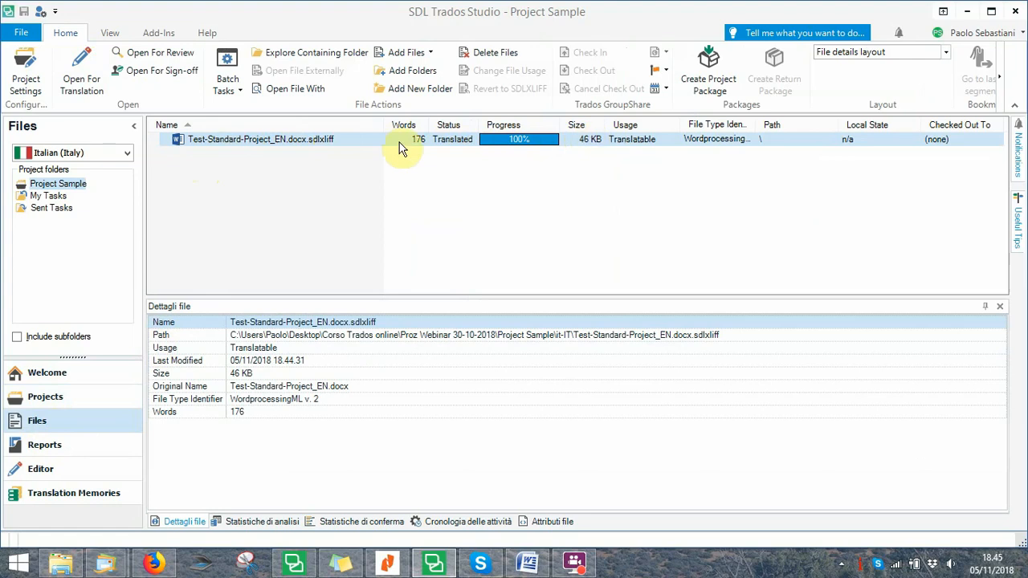
{"action": "double_click", "coordinate": [251, 141]}
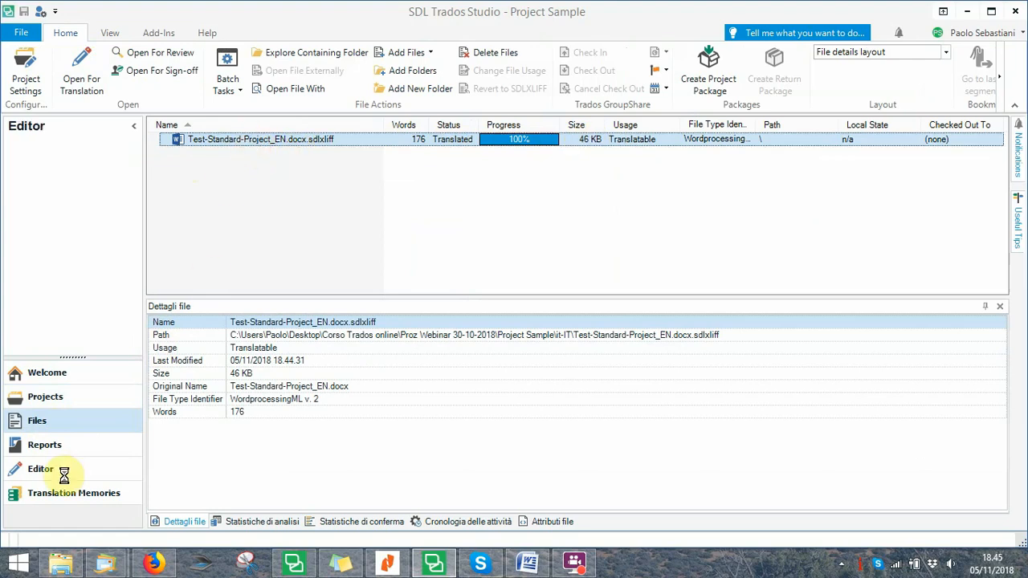